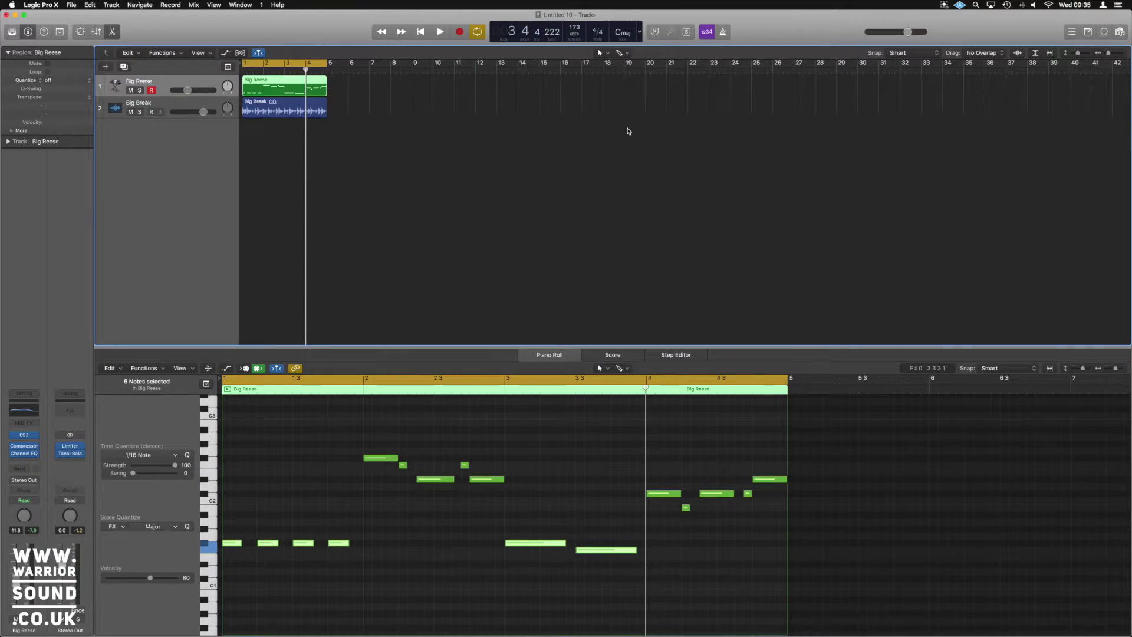
Step: Play the Big Reese and Big Break loop, then stop playback
{"action": "key", "text": "space"}
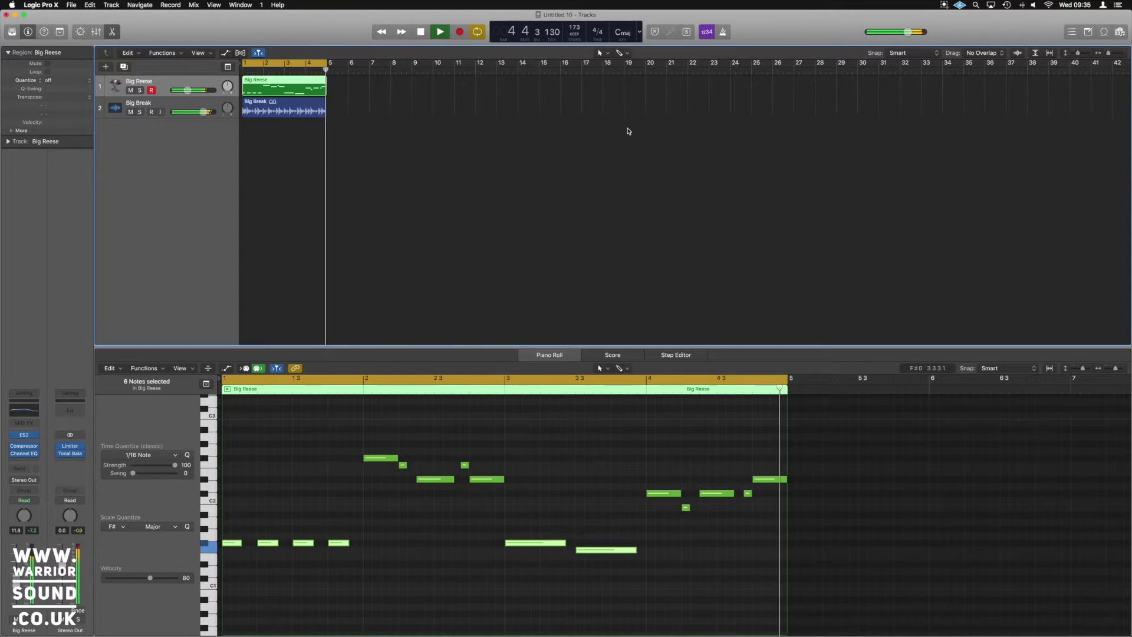
{"action": "key", "text": "space"}
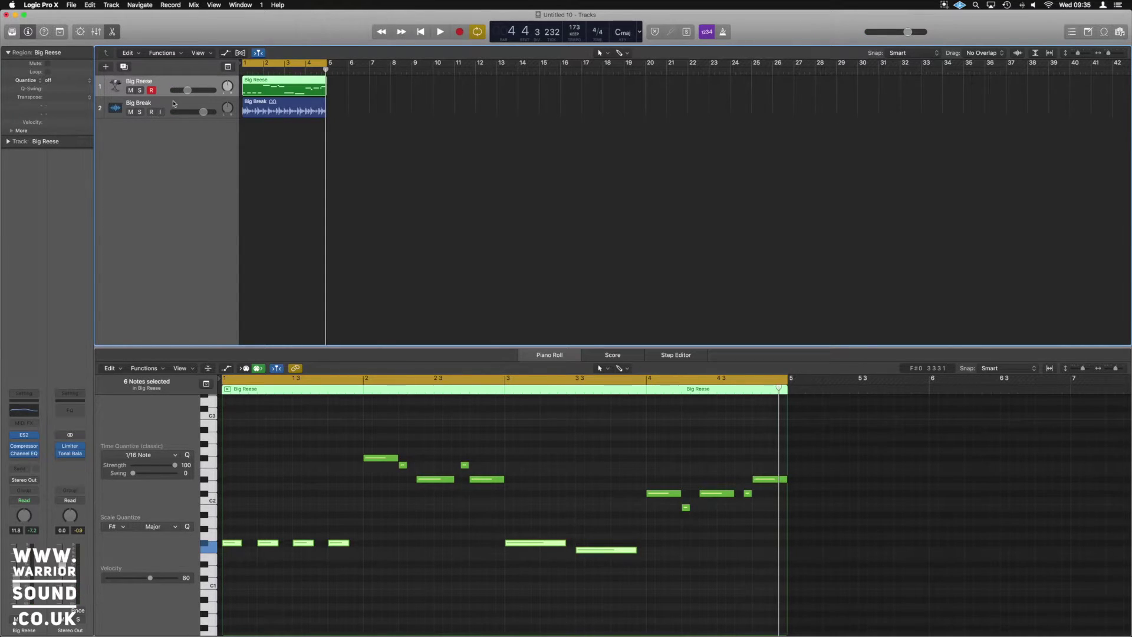
Step: Make the Big Reese track taller and bring up Channel EQ's Stereo/Dual Mono choices in an empty insert
{"action": "left_click_drag", "start_coordinate": [175, 97], "coordinate": [199, 234]}
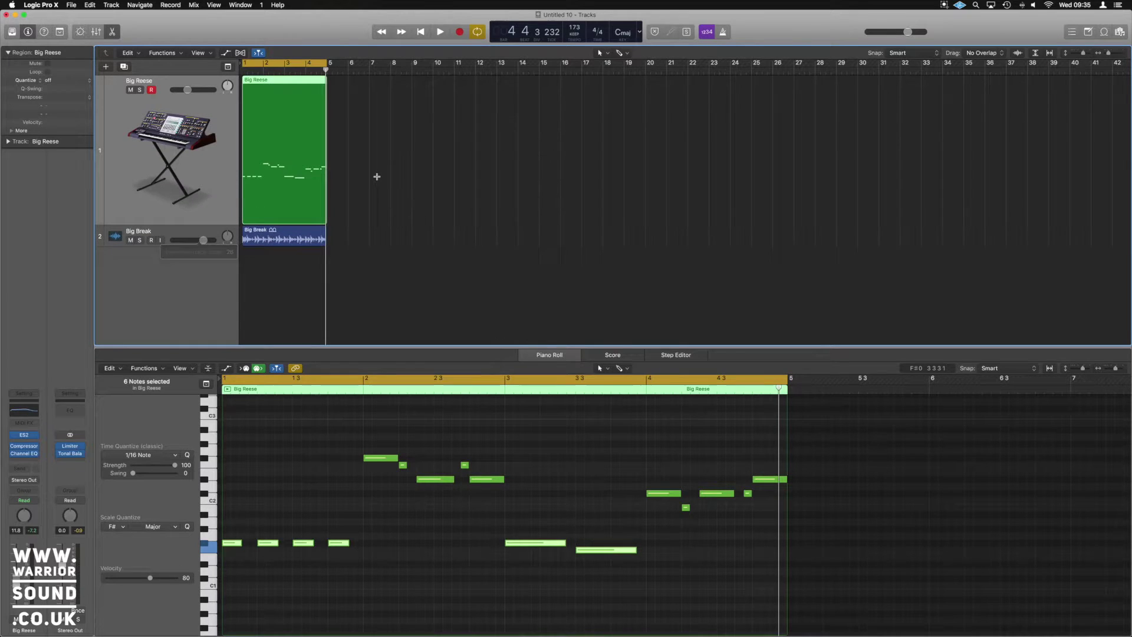
{"action": "scroll", "coordinate": [378, 174], "scroll_direction": "up", "scroll_amount": 5}
{"action": "scroll", "coordinate": [403, 174], "scroll_direction": "down", "scroll_amount": 4}
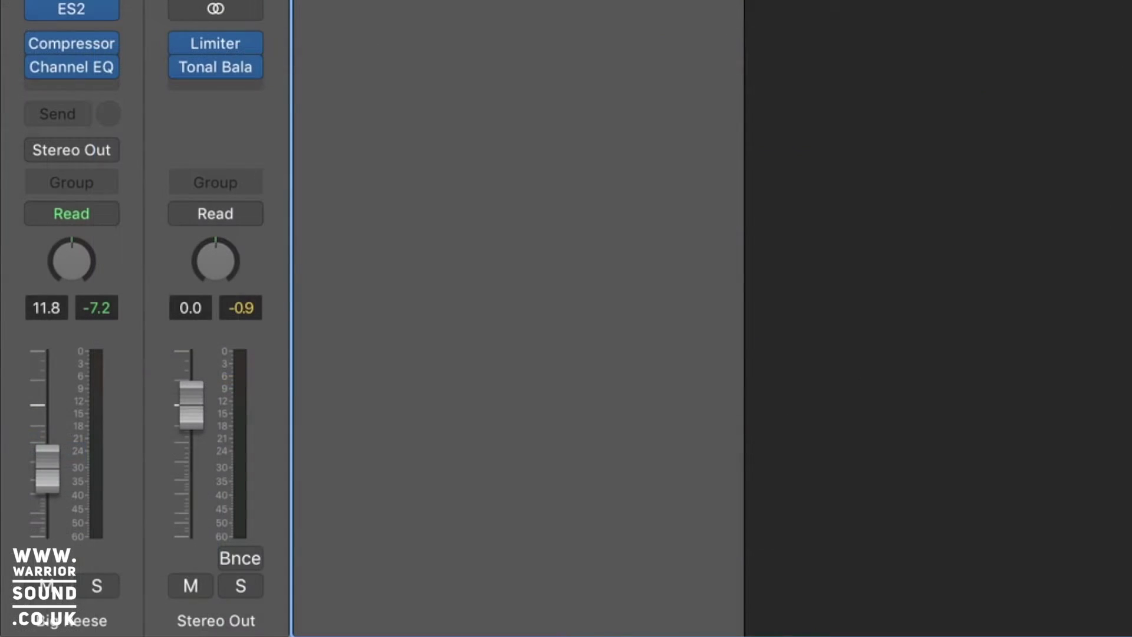
{"action": "left_click", "coordinate": [83, 83]}
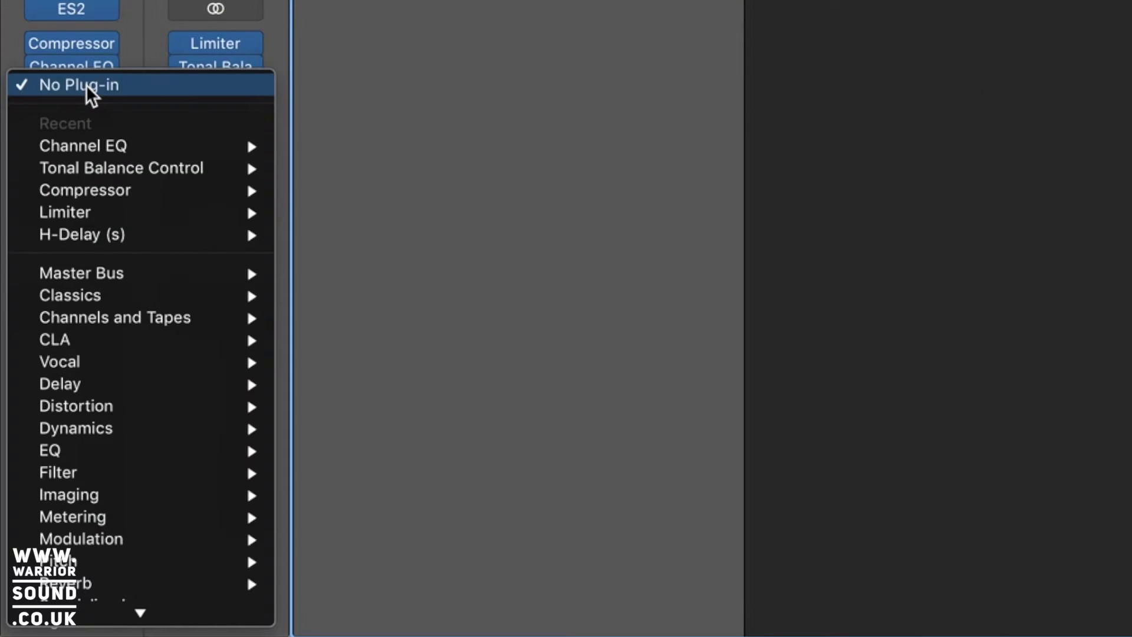
{"action": "mouse_move", "coordinate": [113, 147]}
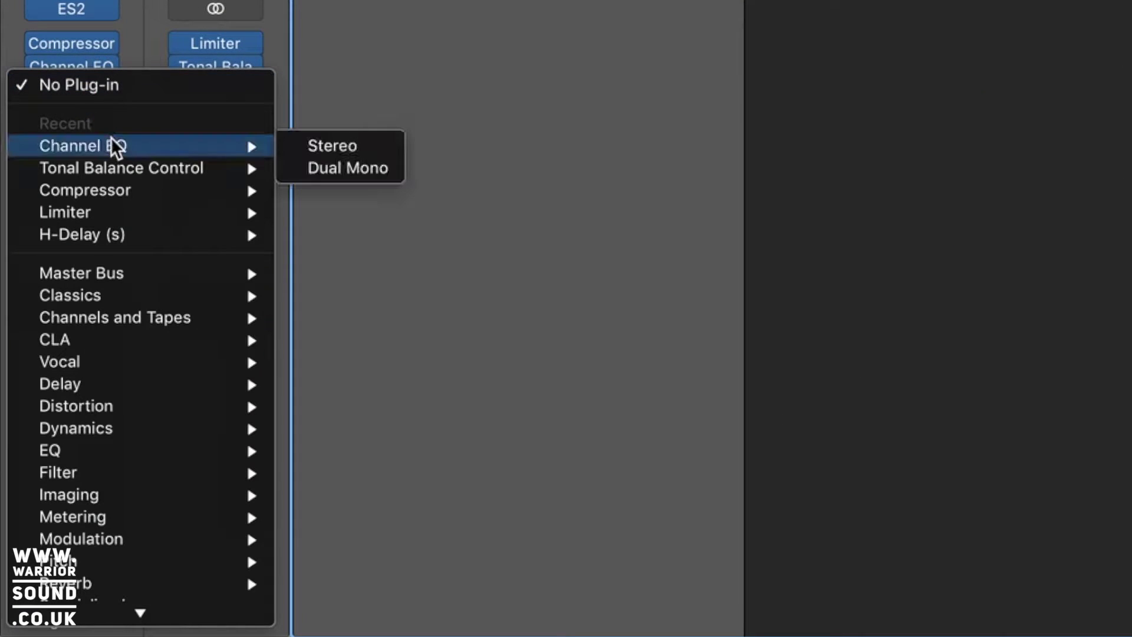
Step: Insert the Dual Mono Channel EQ, toggle Couple, and cut the 750 Hz band by 2.5 dB
{"action": "left_click", "coordinate": [385, 177]}
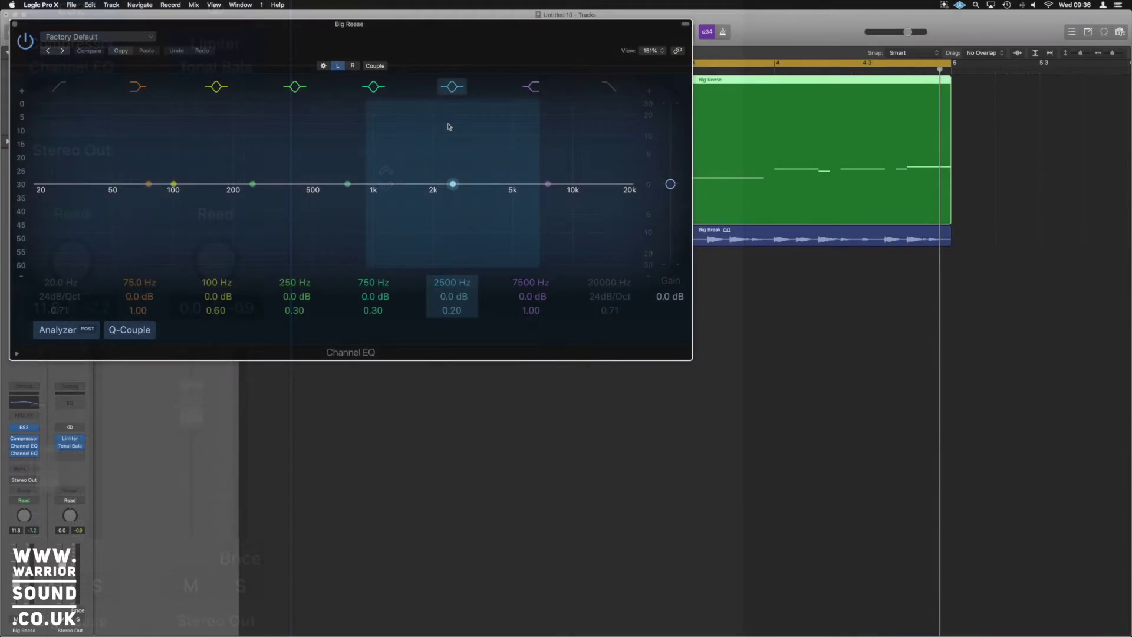
{"action": "left_click_drag", "start_coordinate": [437, 61], "coordinate": [668, 214]}
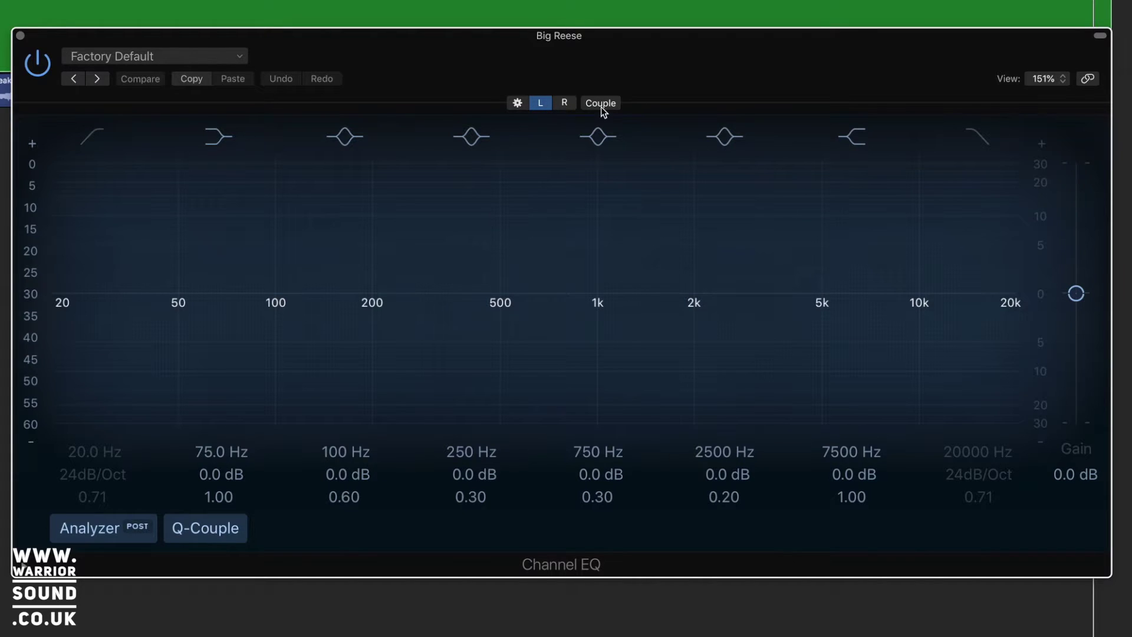
{"action": "left_click", "coordinate": [571, 103]}
{"action": "left_click", "coordinate": [611, 105]}
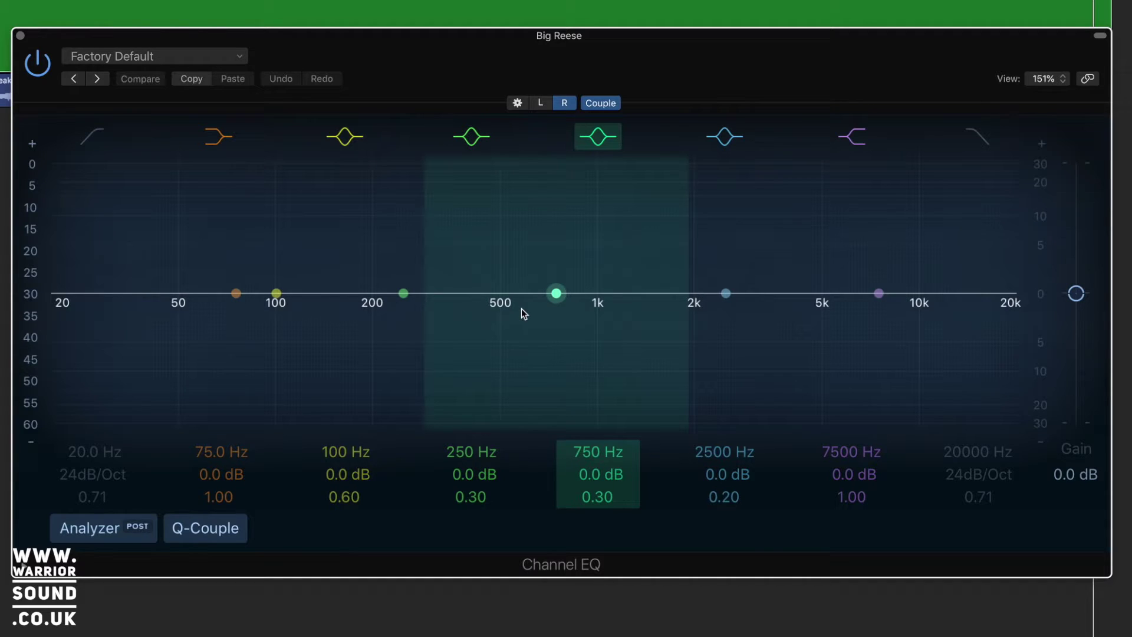
{"action": "left_click_drag", "start_coordinate": [556, 293], "coordinate": [556, 318]}
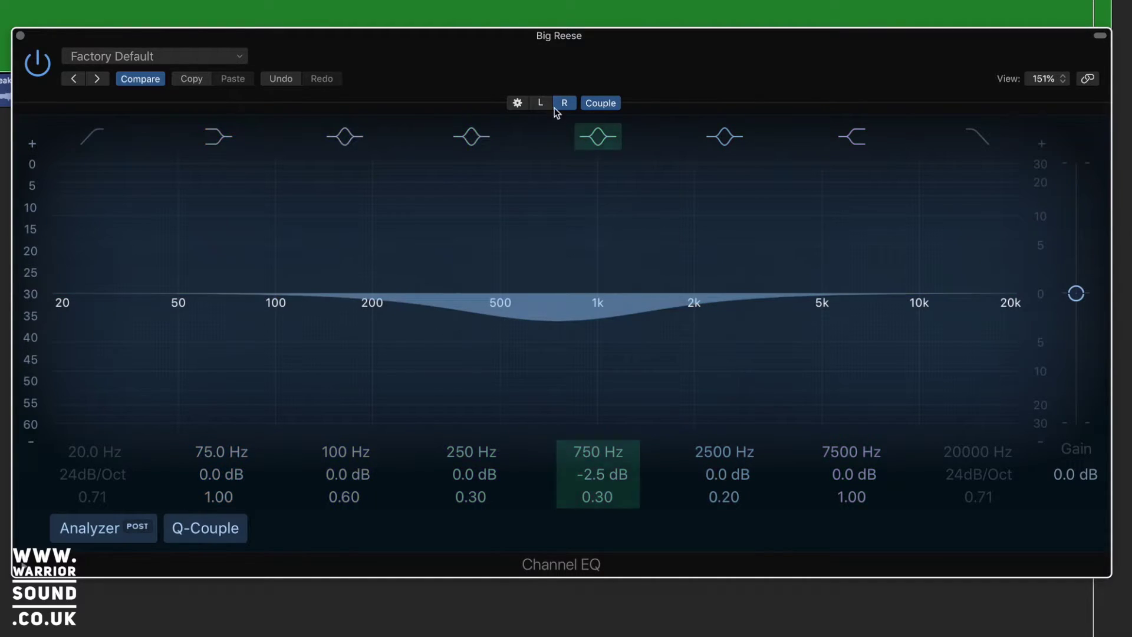
Step: Boost the right channel's 2500 Hz band about 6 dB and compare with the left curve
{"action": "left_click", "coordinate": [541, 103]}
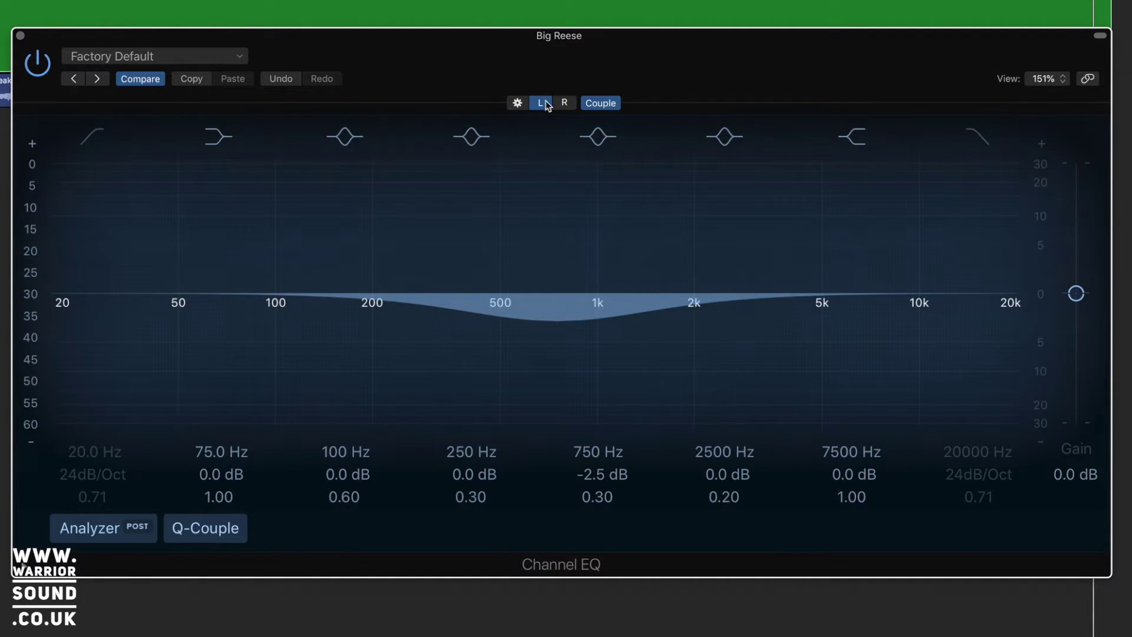
{"action": "left_click", "coordinate": [565, 103]}
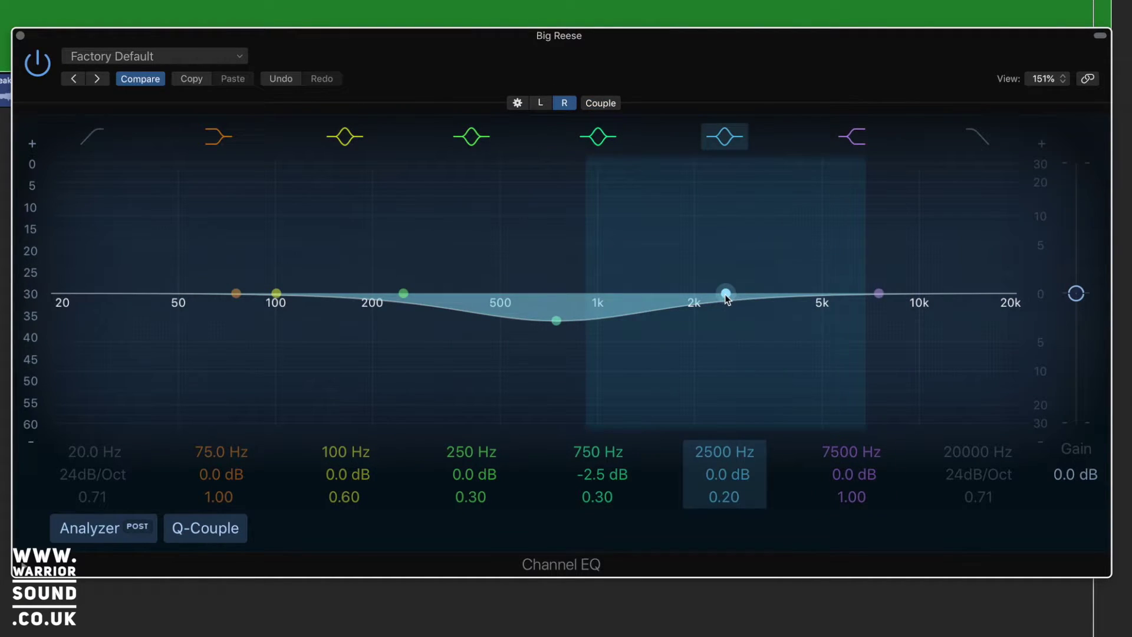
{"action": "left_click_drag", "start_coordinate": [726, 294], "coordinate": [728, 236]}
{"action": "left_click", "coordinate": [541, 103]}
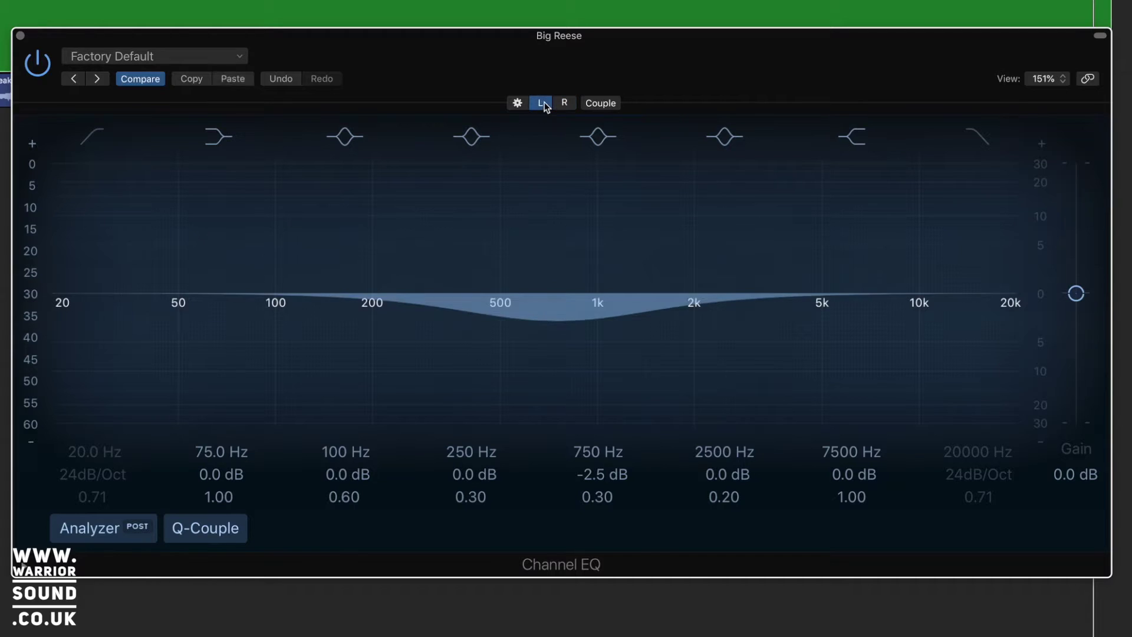
{"action": "left_click", "coordinate": [566, 103]}
Step: Compare left and right curves again, then reset the 2550 Hz and 750 Hz gains to 0 dB
{"action": "left_click", "coordinate": [541, 103]}
{"action": "left_click", "coordinate": [557, 103]}
{"action": "left_click", "coordinate": [540, 104]}
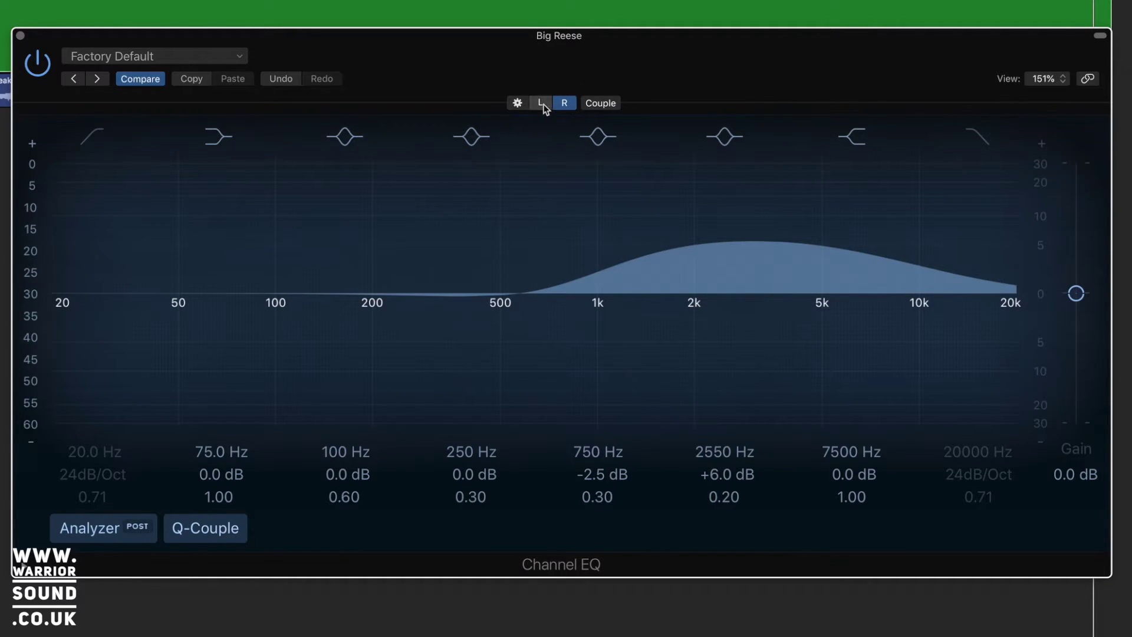
{"action": "left_click", "coordinate": [561, 103]}
{"action": "left_click", "coordinate": [540, 103]}
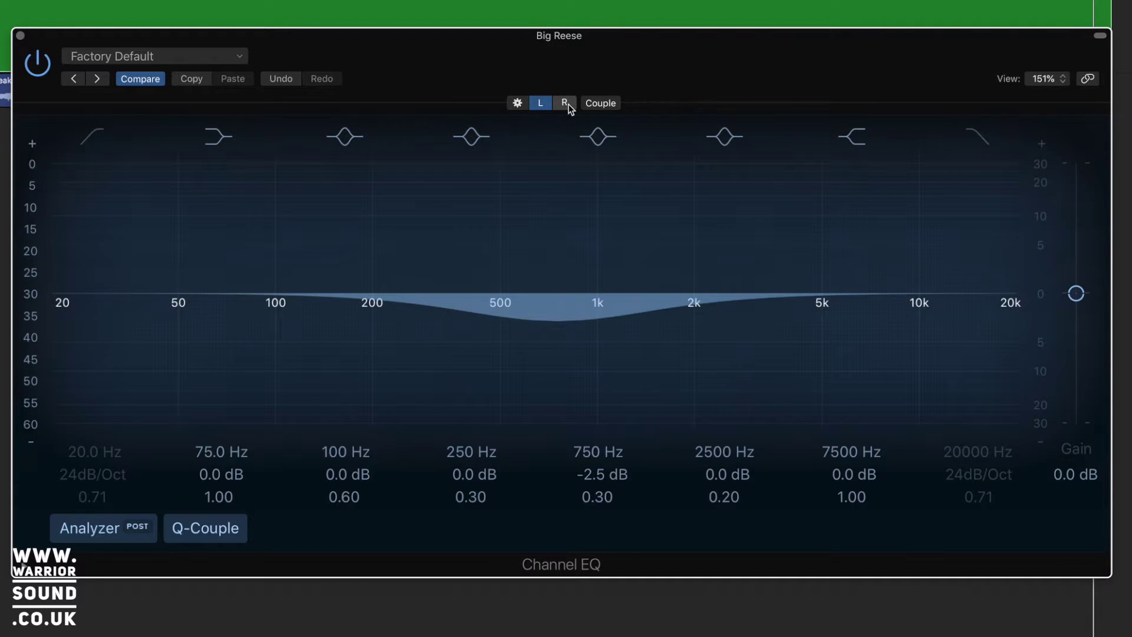
{"action": "left_click", "coordinate": [566, 103]}
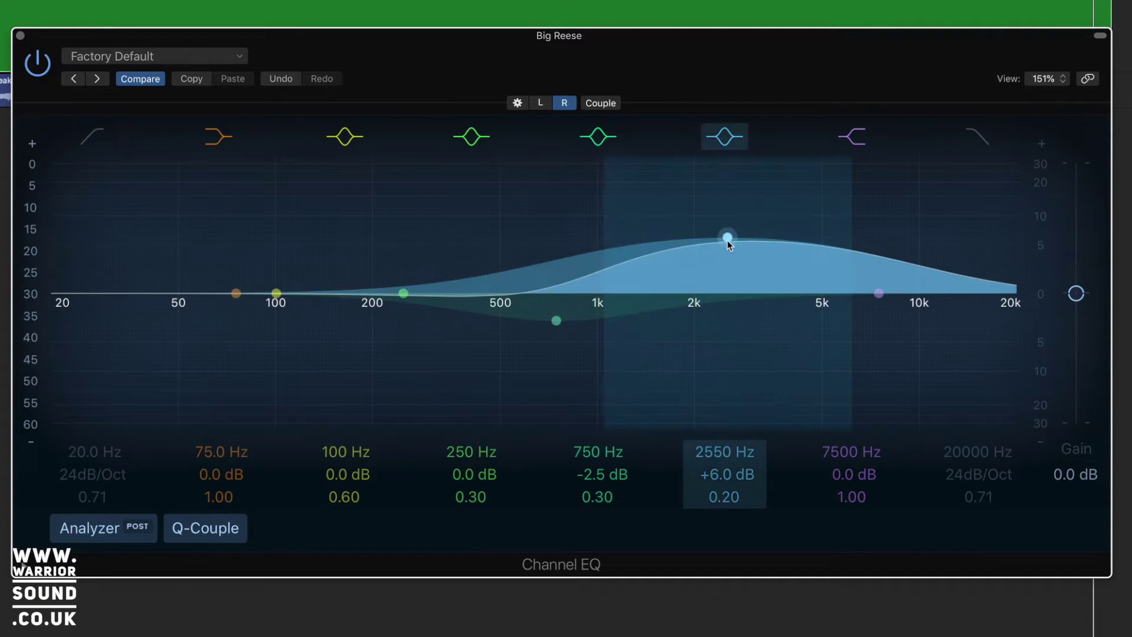
{"action": "left_click", "coordinate": [724, 478], "text": "alt"}
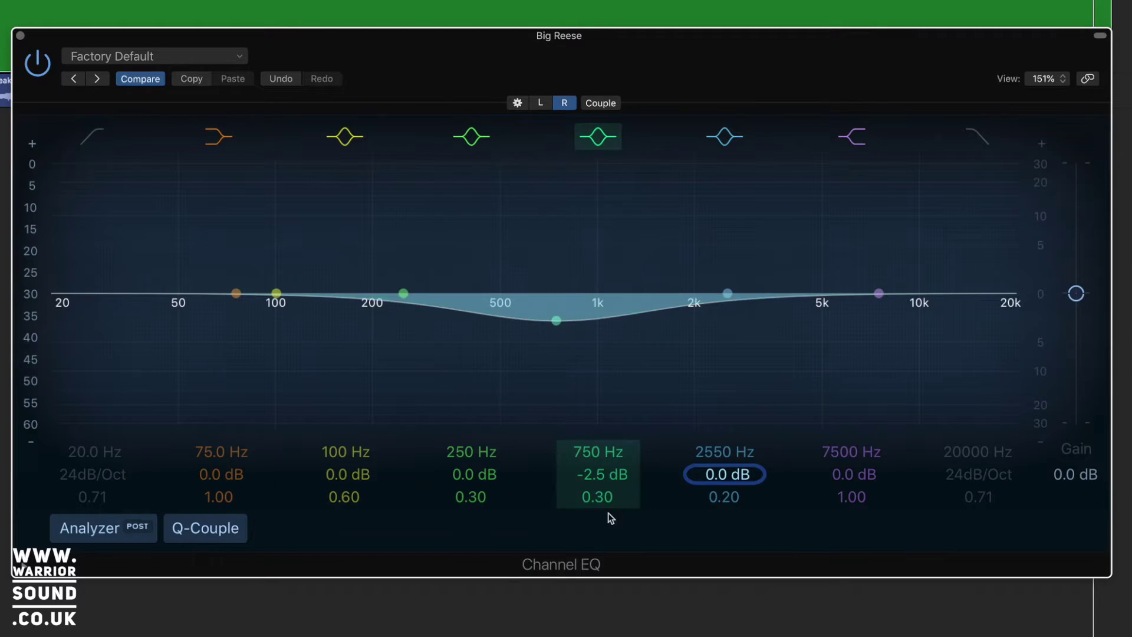
{"action": "left_click", "coordinate": [600, 475], "text": "alt"}
Step: Make the left channel's band a 2000 Hz notch at -9 dB with Q 1.5
{"action": "left_click", "coordinate": [541, 103]}
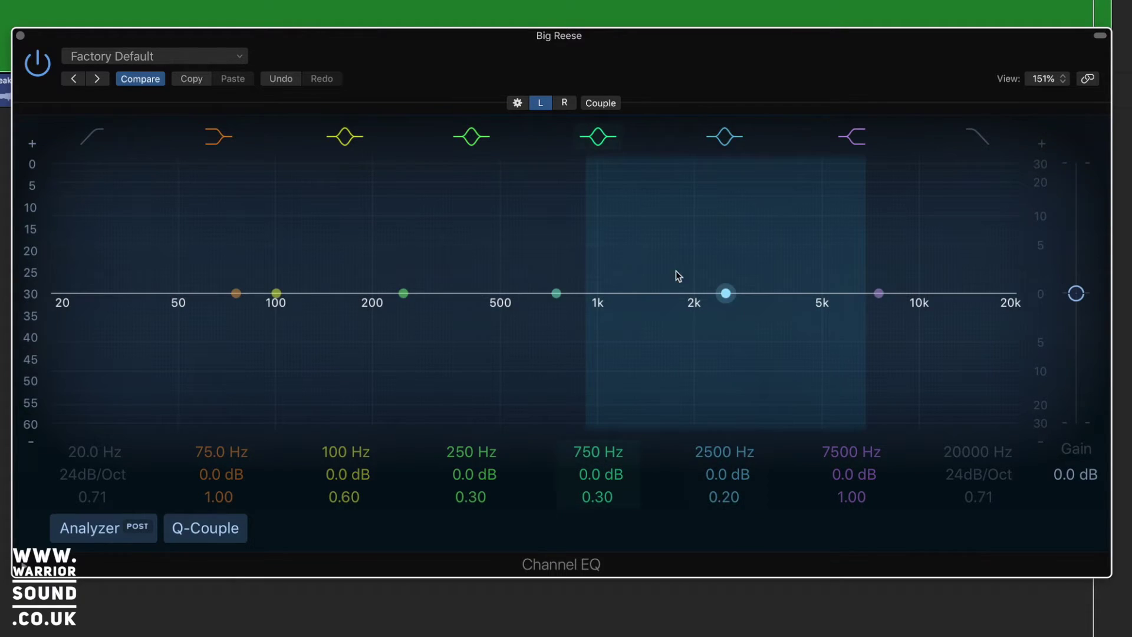
{"action": "left_click_drag", "start_coordinate": [727, 299], "coordinate": [689, 295]}
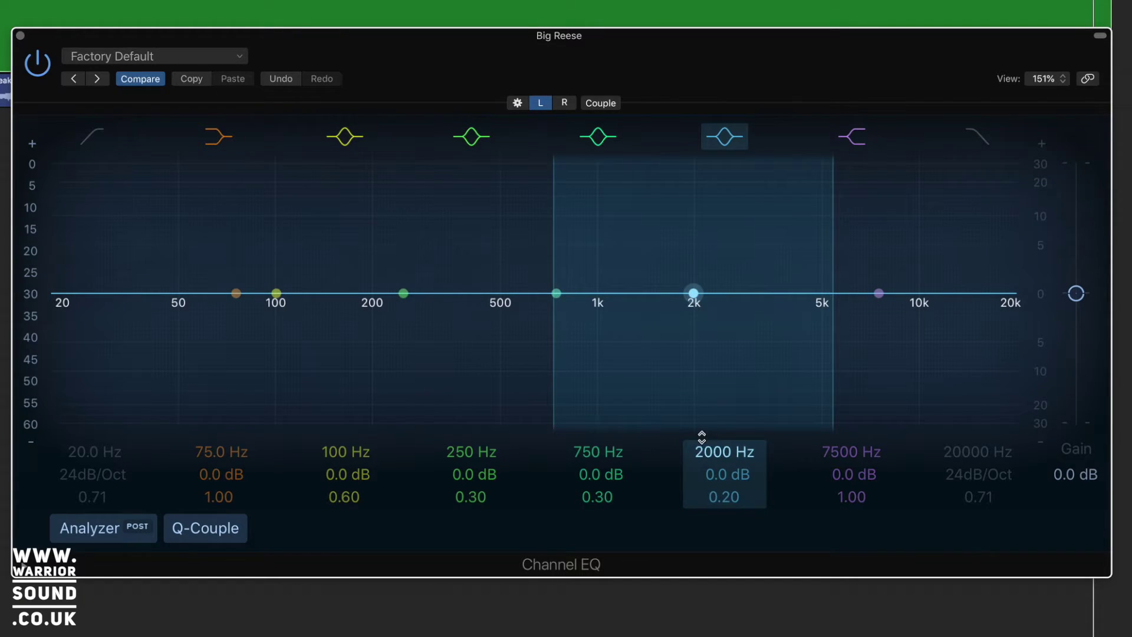
{"action": "double_click", "coordinate": [708, 477]}
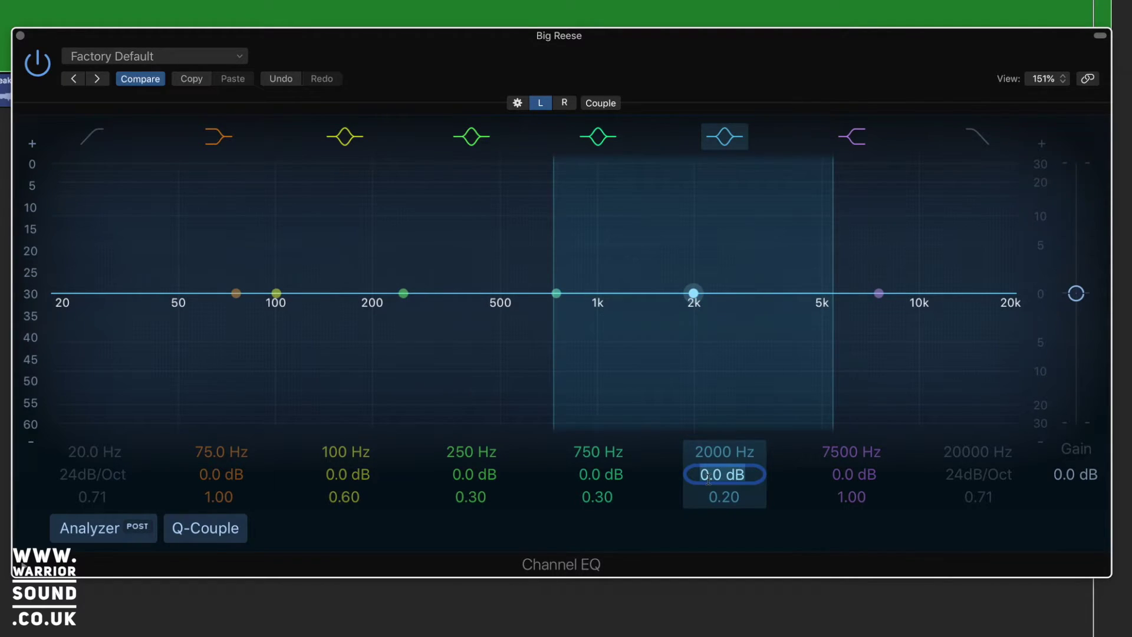
{"action": "type", "text": "-9"}
{"action": "key", "text": "Return"}
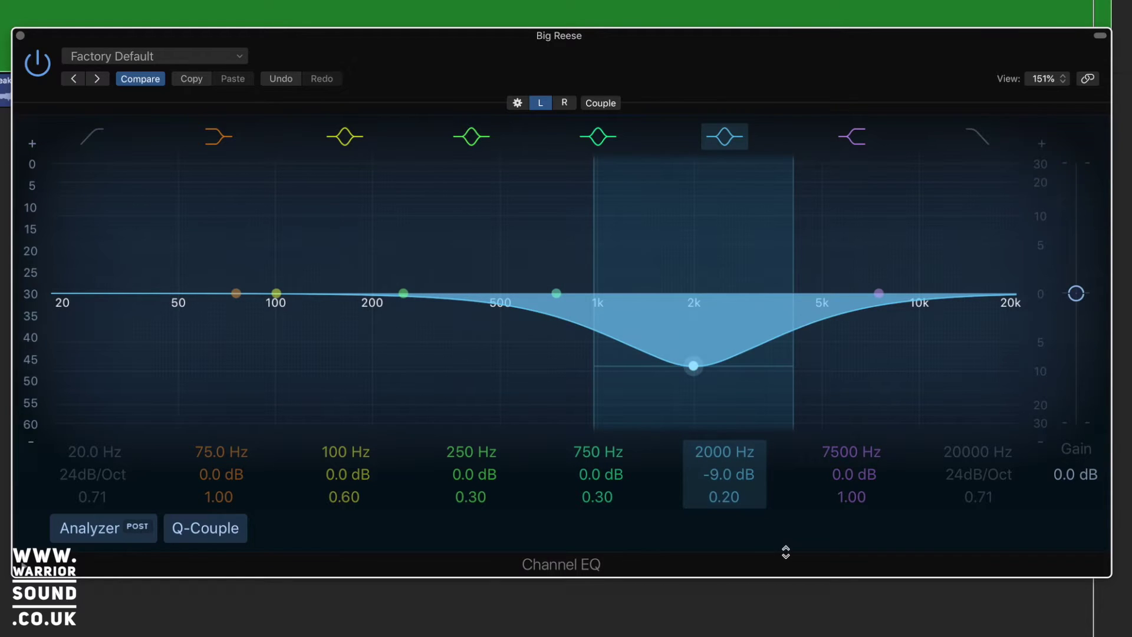
{"action": "left_click_drag", "start_coordinate": [725, 497], "coordinate": [726, 460]}
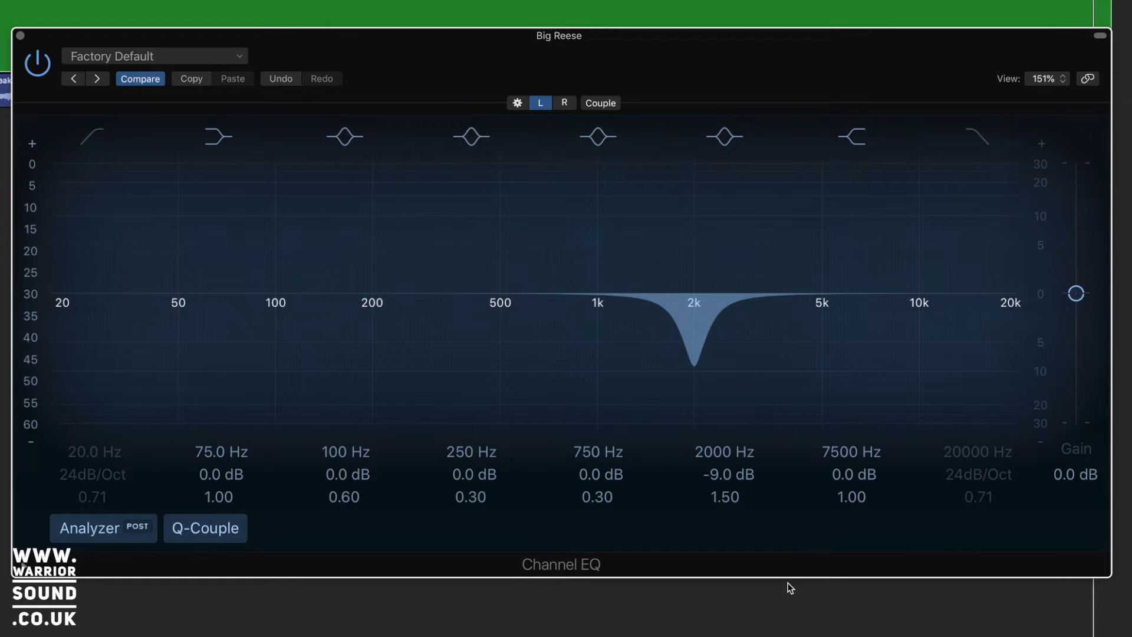
Step: Make the right channel's band a 1000 Hz notch at -9 dB with Q 1.5
{"action": "left_click", "coordinate": [566, 103]}
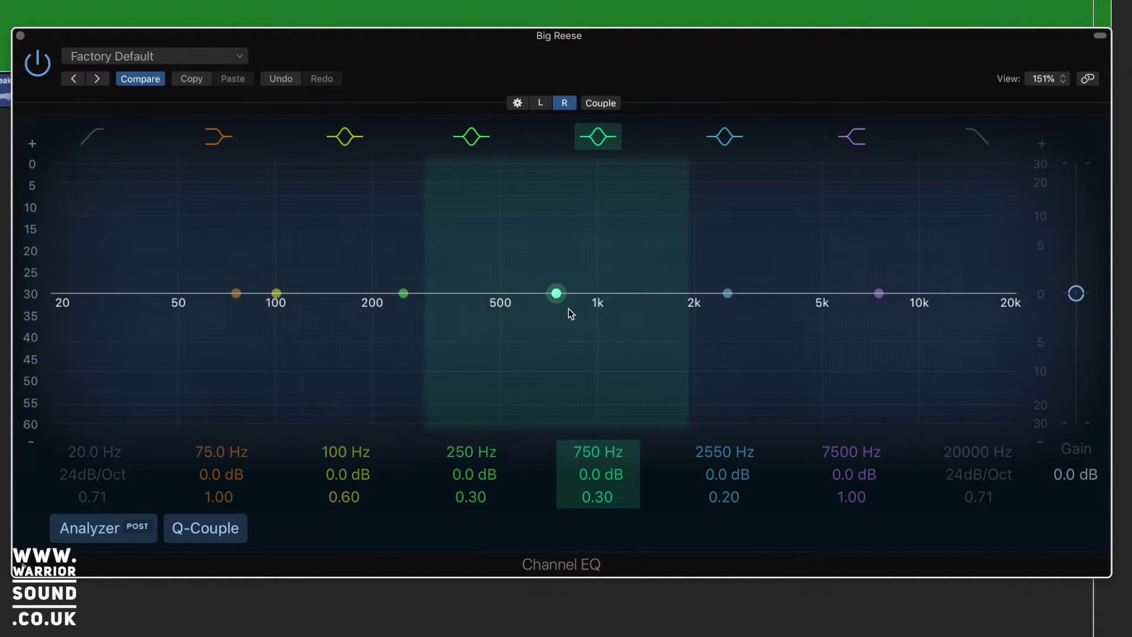
{"action": "left_click_drag", "start_coordinate": [569, 308], "coordinate": [601, 292]}
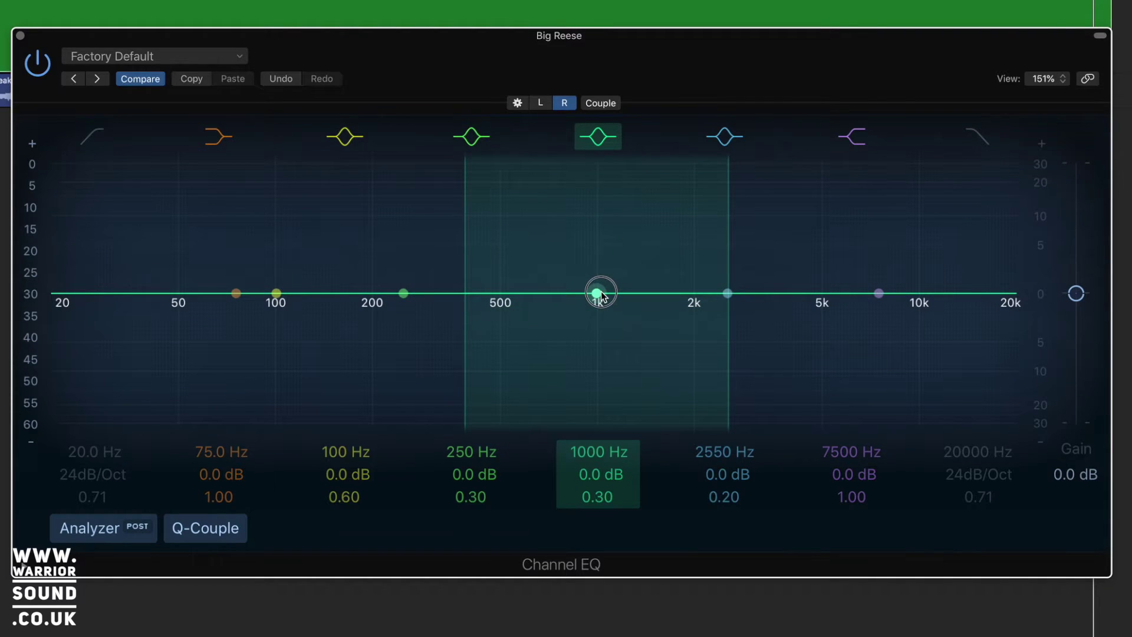
{"action": "double_click", "coordinate": [588, 475]}
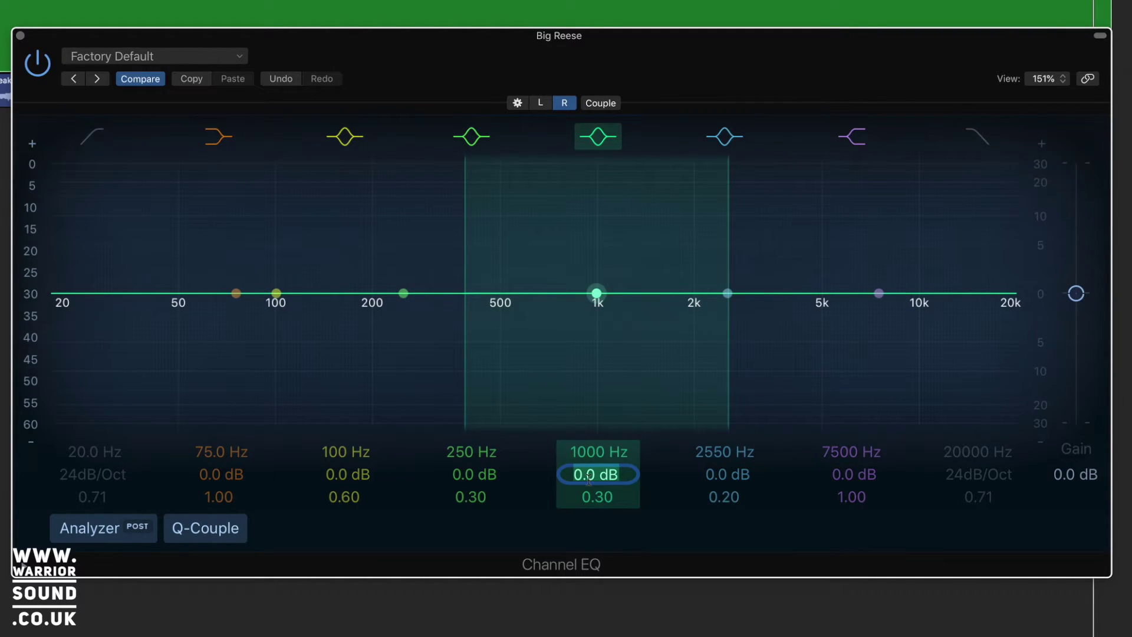
{"action": "type", "text": "-9"}
{"action": "key", "text": "Tab"}
{"action": "type", "text": "1.5"}
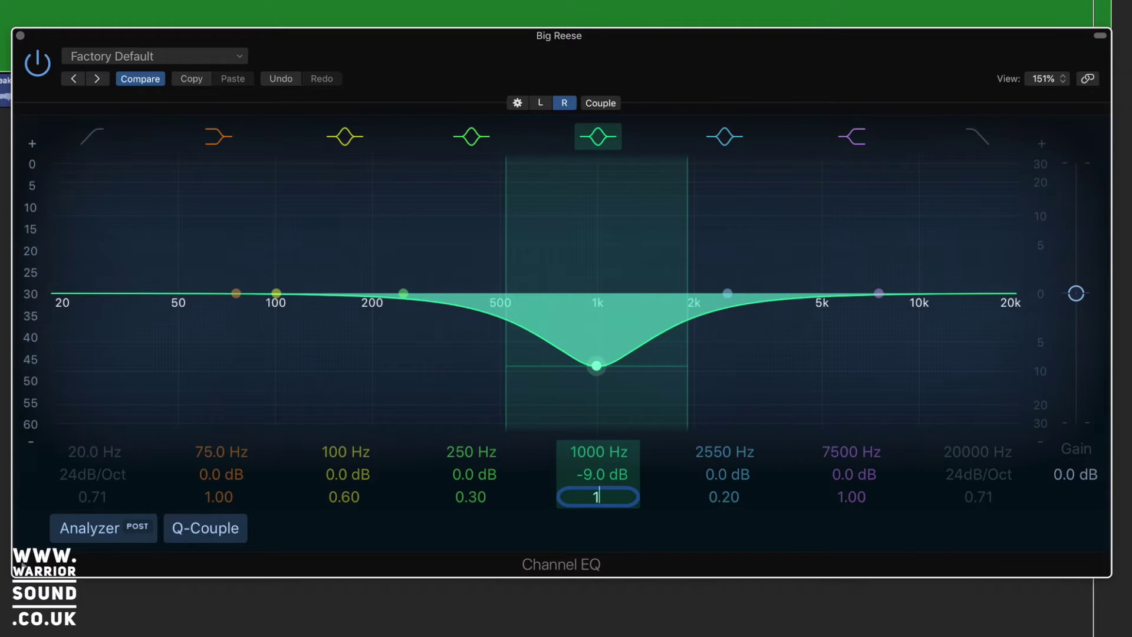
{"action": "key", "text": "Return"}
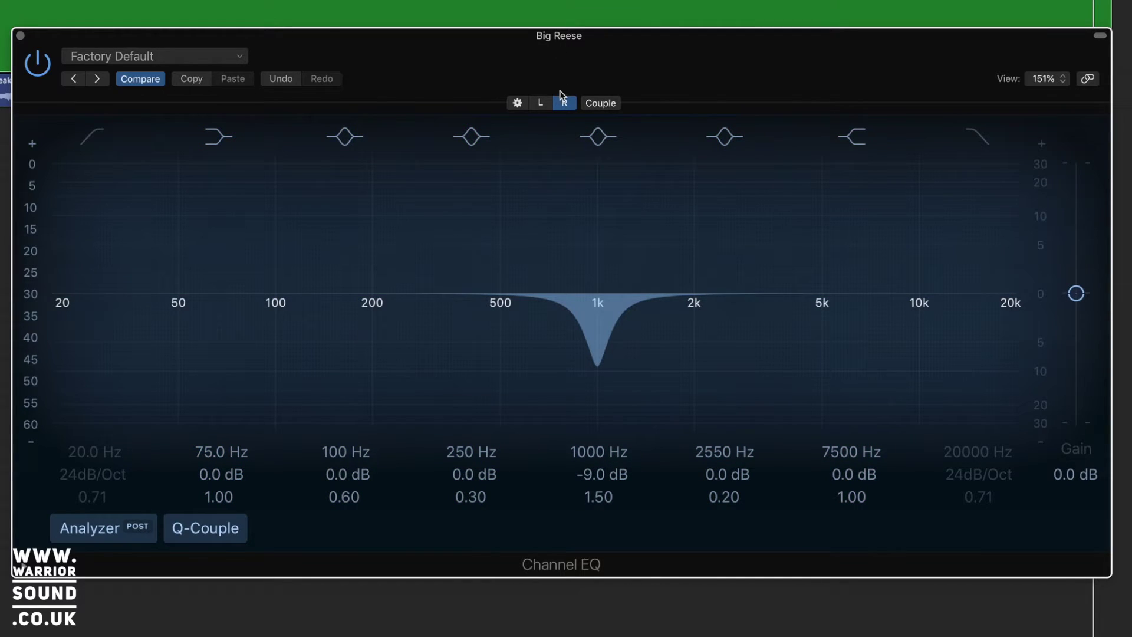
Step: Compare the left 2000 Hz and right 1000 Hz notches, then close the EQ window
{"action": "left_click", "coordinate": [540, 104]}
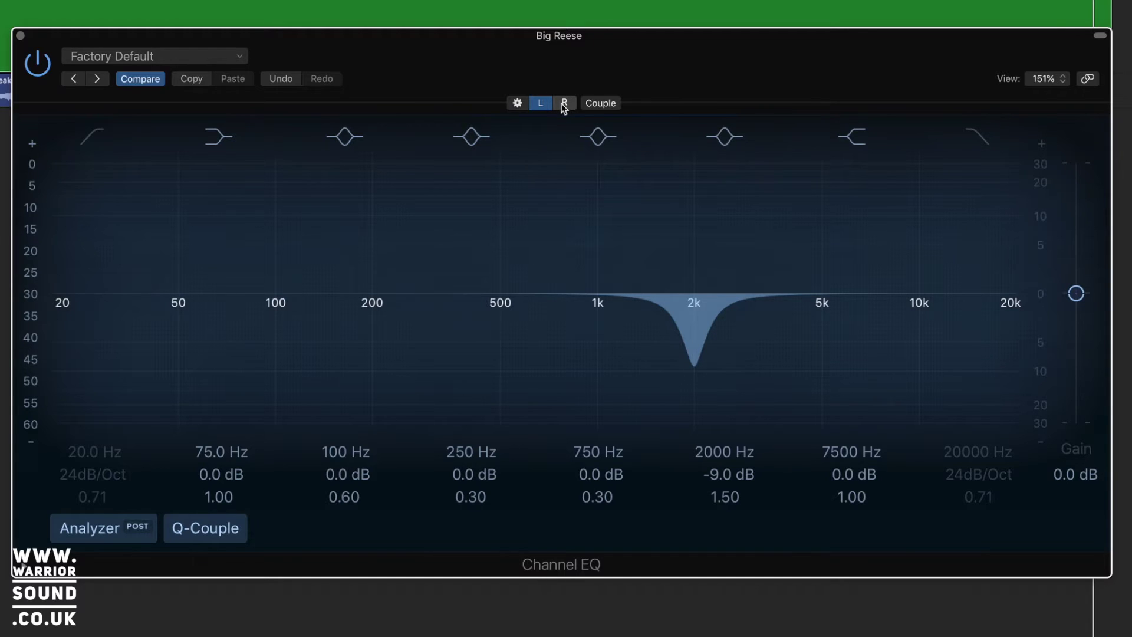
{"action": "left_click", "coordinate": [564, 103]}
{"action": "left_click", "coordinate": [539, 104]}
{"action": "left_click", "coordinate": [563, 104]}
{"action": "left_click", "coordinate": [549, 103]}
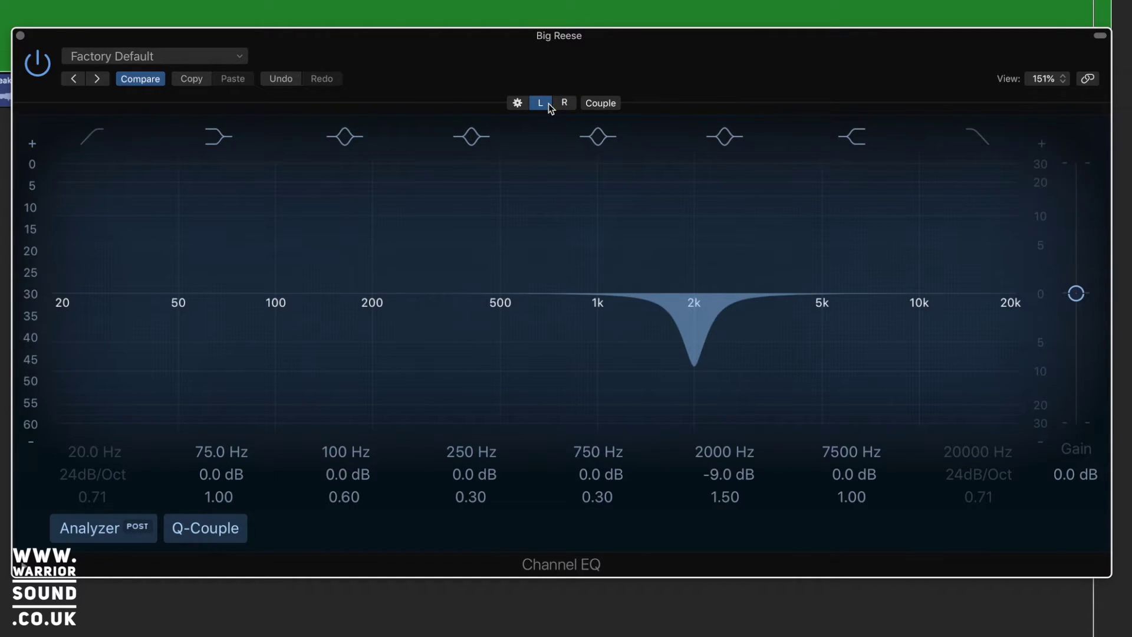
{"action": "left_click", "coordinate": [20, 36]}
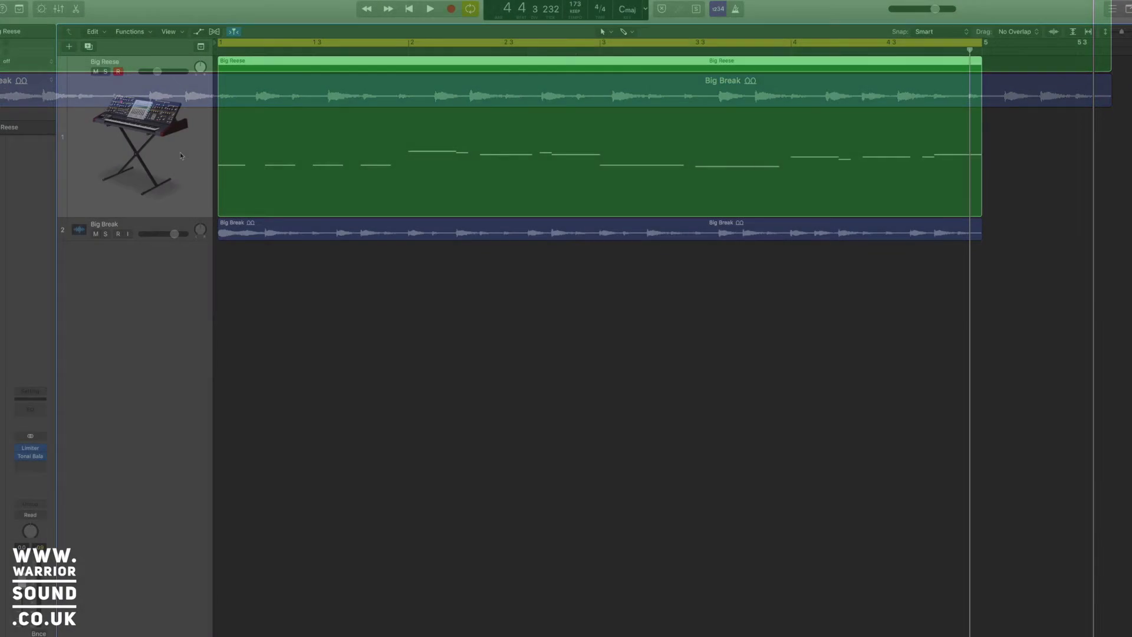
Step: Show track automation so the Big Reese Volume lane appears in Read mode
{"action": "key", "text": "a"}
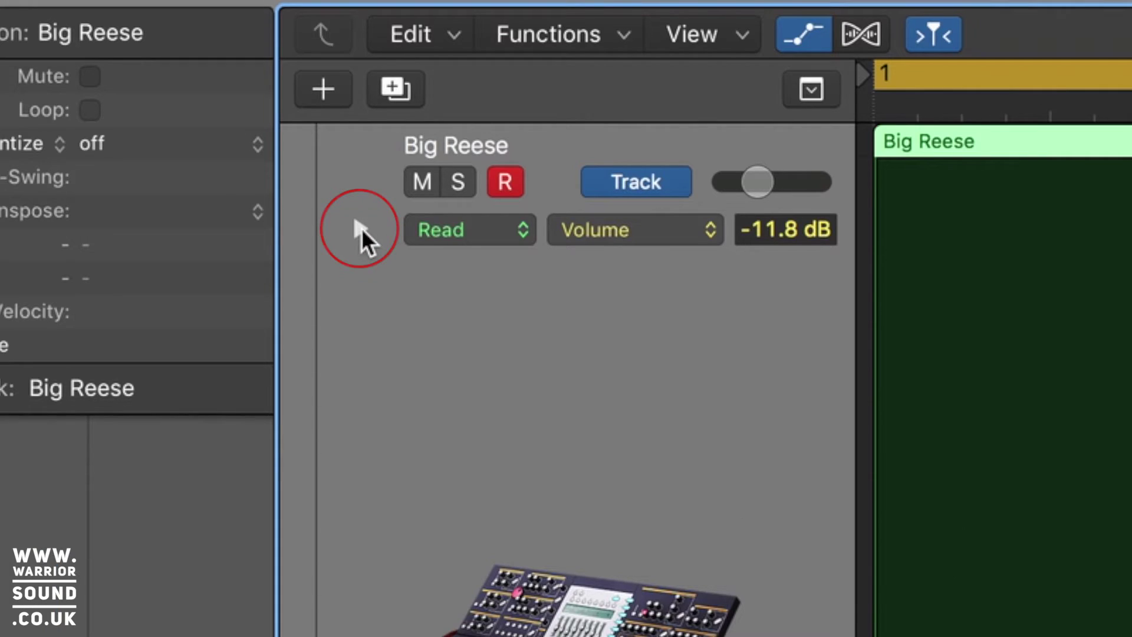
{"action": "left_click", "coordinate": [357, 231]}
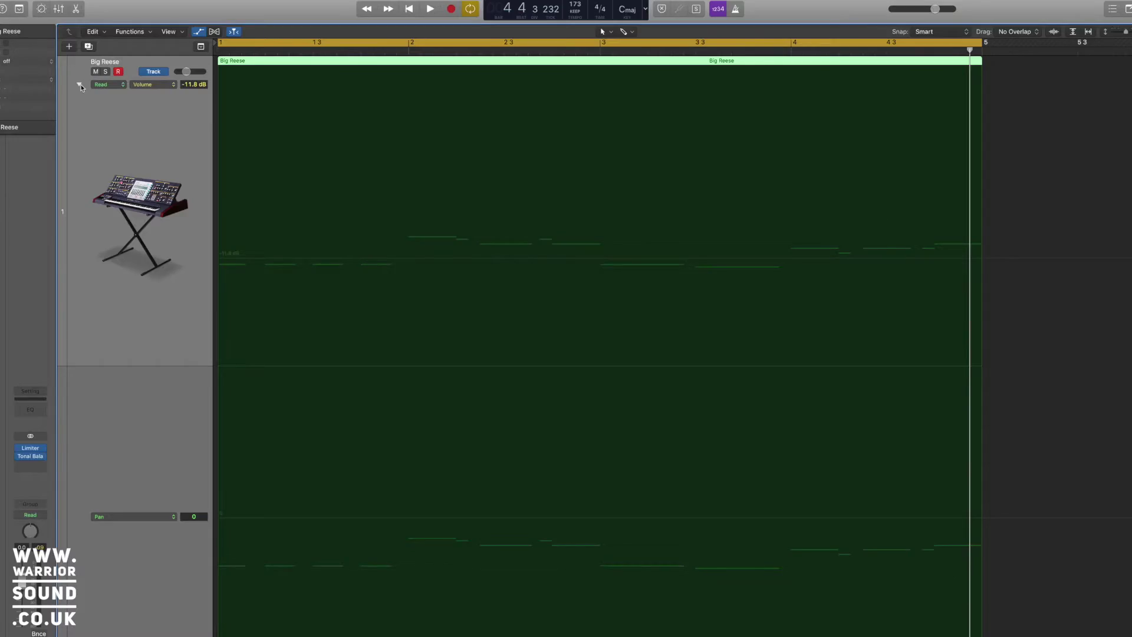
Step: Fit both tracks in view and set the first lane to 4 Channel EQ Group A Peak 4 Freq (2000 Hz)
{"action": "scroll", "coordinate": [470, 186], "scroll_direction": "down", "scroll_amount": 2}
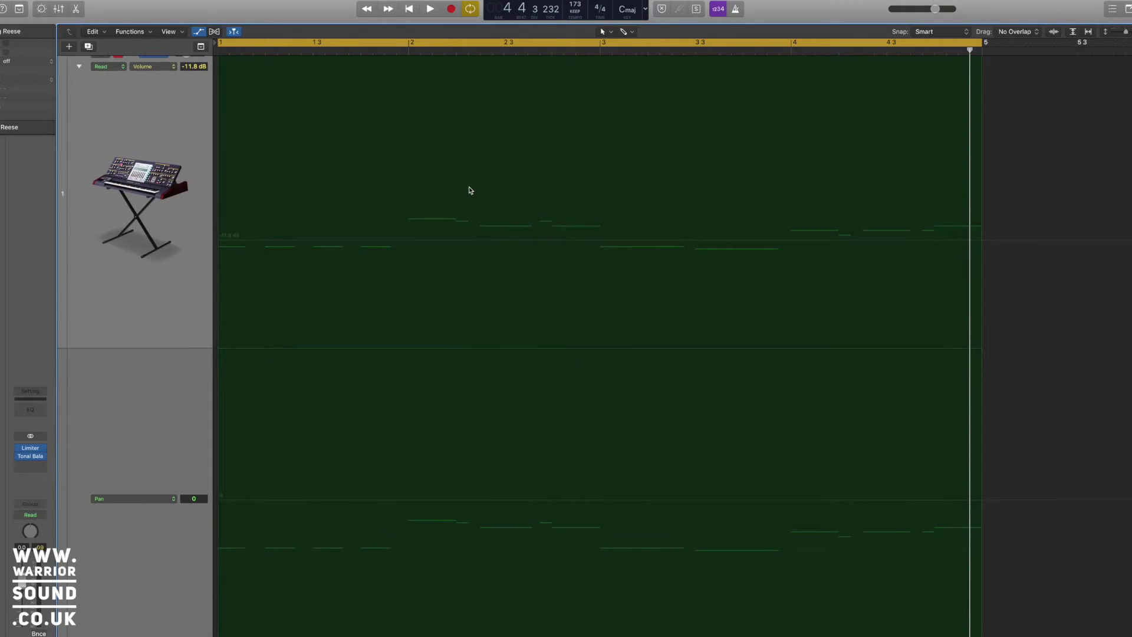
{"action": "key", "text": "z"}
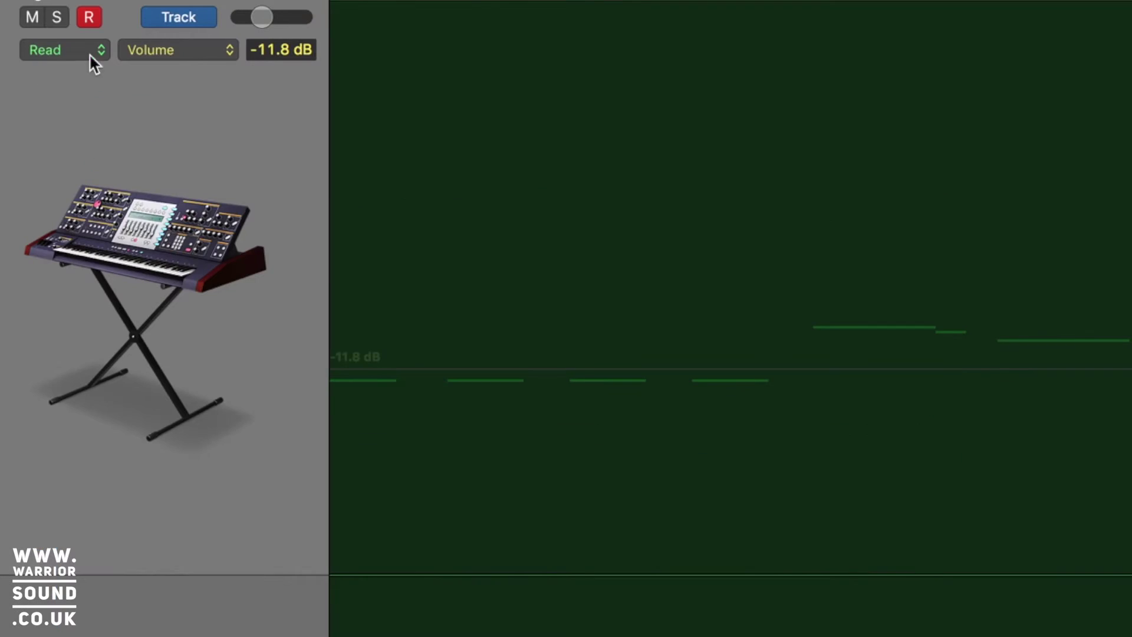
{"action": "left_click", "coordinate": [181, 50]}
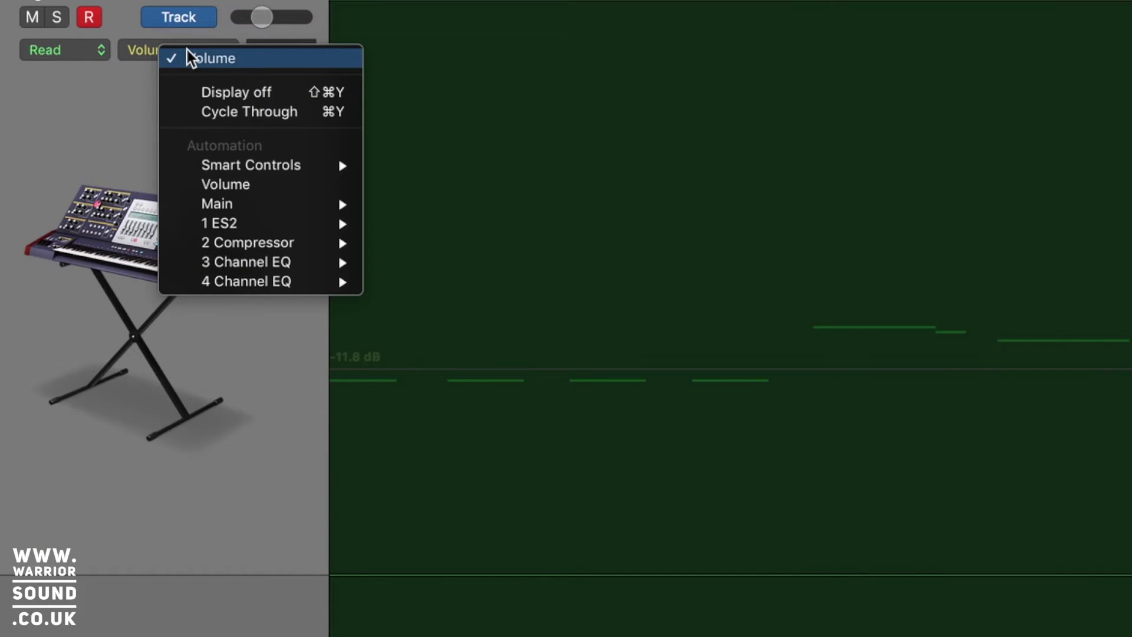
{"action": "mouse_move", "coordinate": [254, 283]}
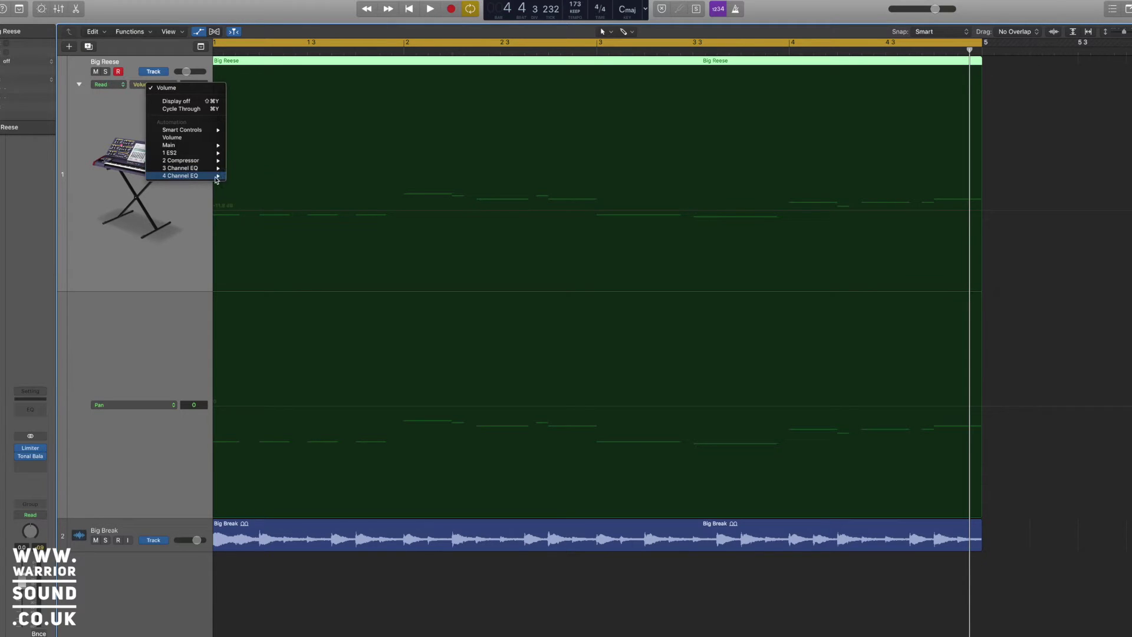
{"action": "left_click", "coordinate": [163, 88]}
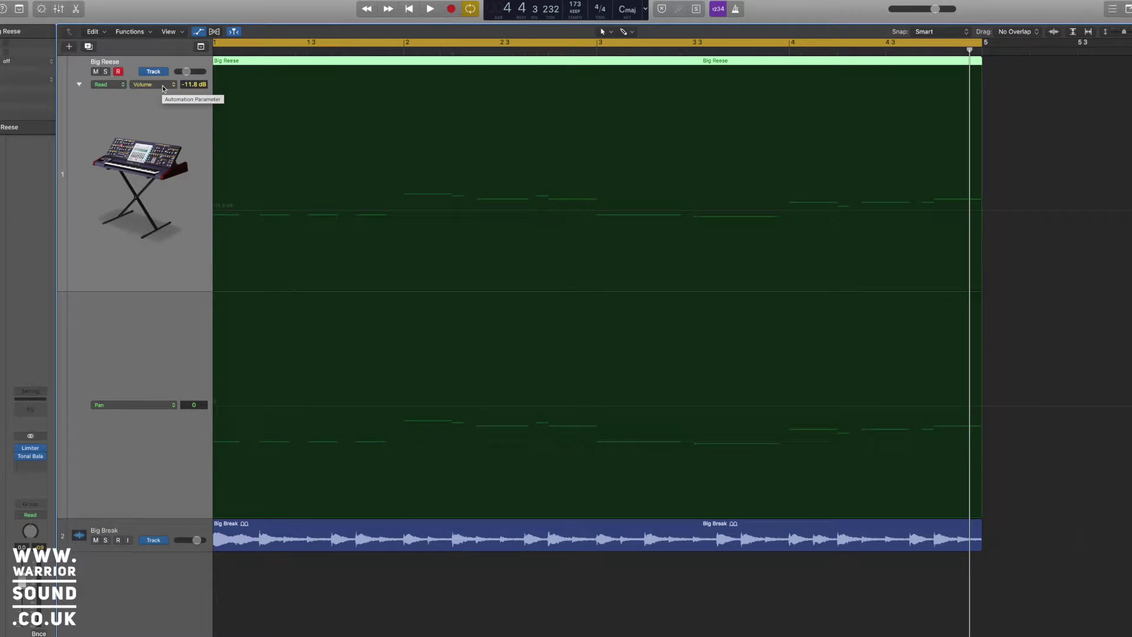
{"action": "left_click", "coordinate": [163, 88]}
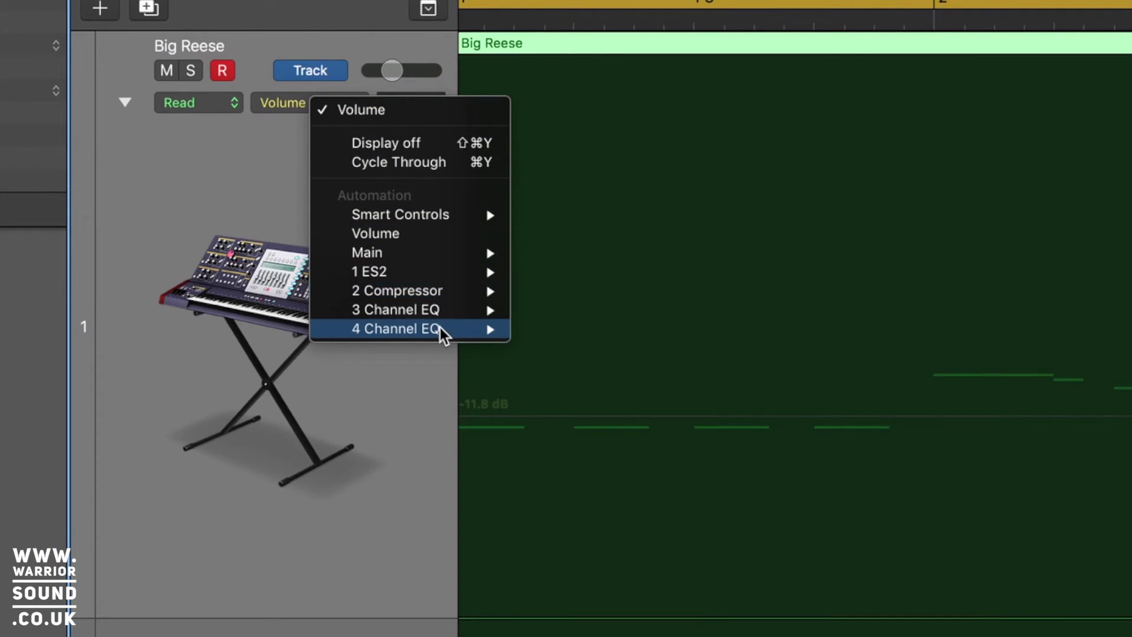
{"action": "mouse_move", "coordinate": [441, 333]}
{"action": "mouse_move", "coordinate": [560, 330]}
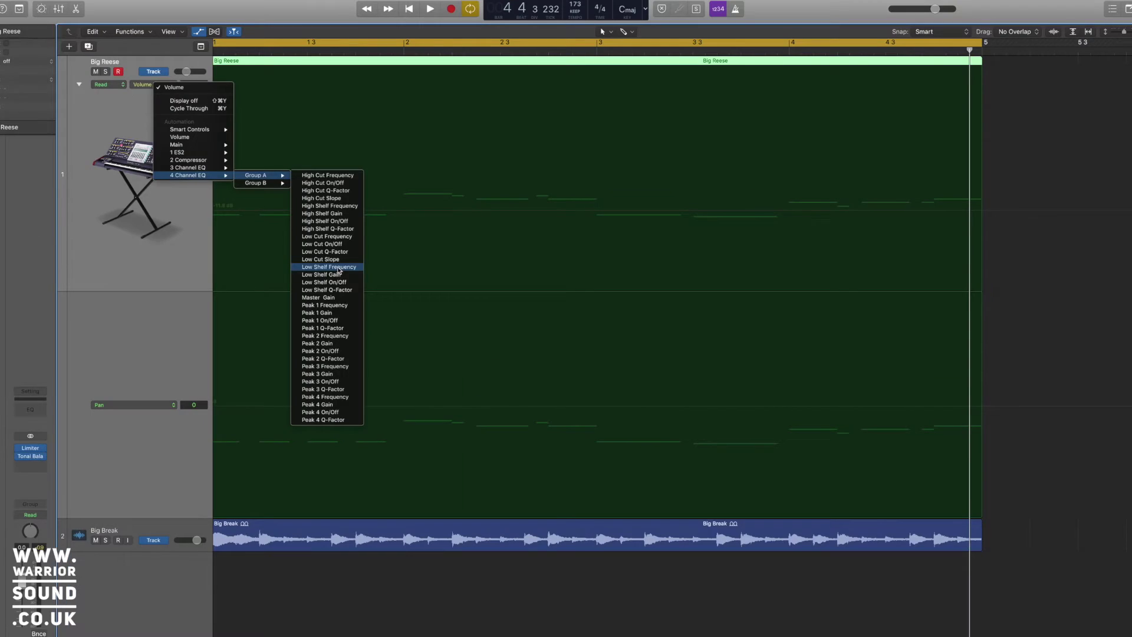
{"action": "left_click", "coordinate": [335, 396]}
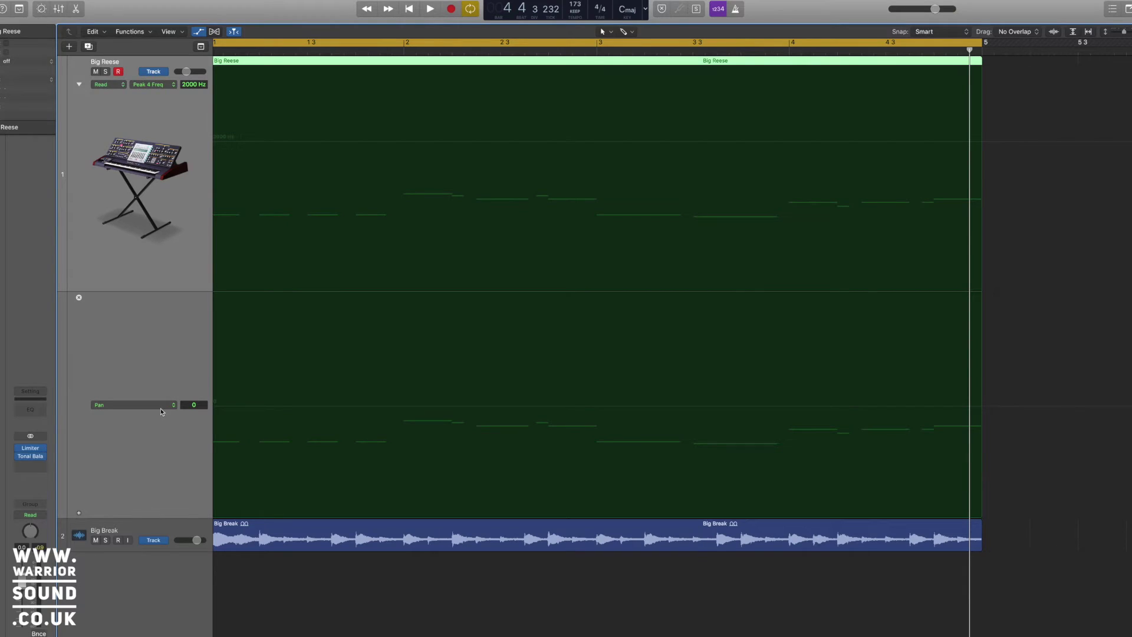
{"action": "left_click", "coordinate": [162, 407]}
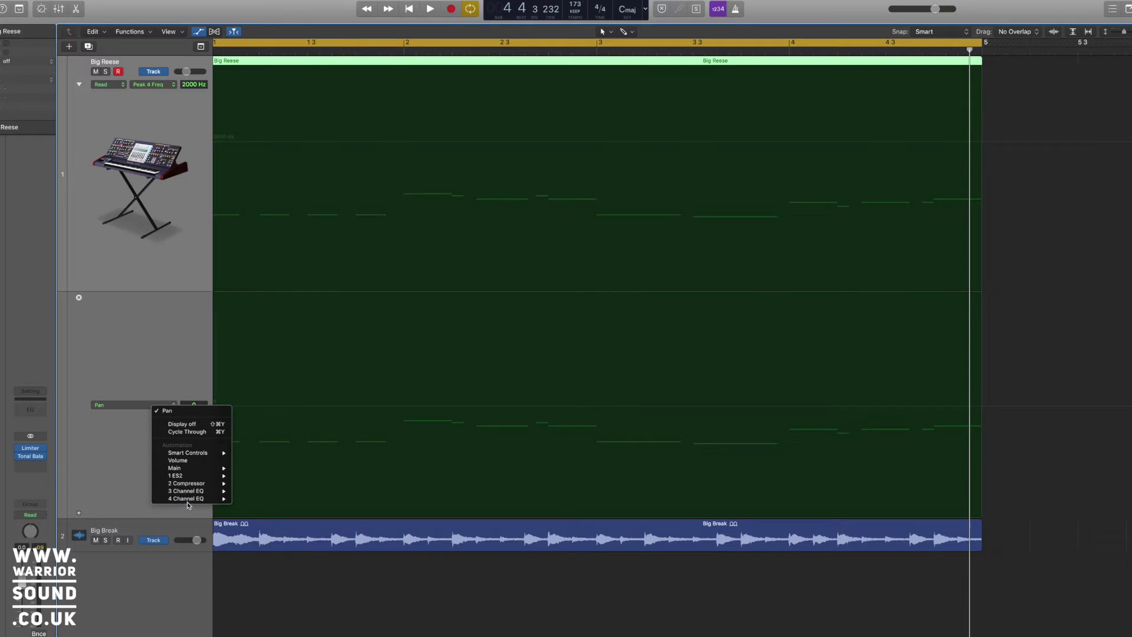
Step: Switch the second lane from Pan to 4 Channel EQ Group B Peak 3 Frequency (1000 Hz)
{"action": "mouse_move", "coordinate": [190, 501]}
{"action": "mouse_move", "coordinate": [265, 510]}
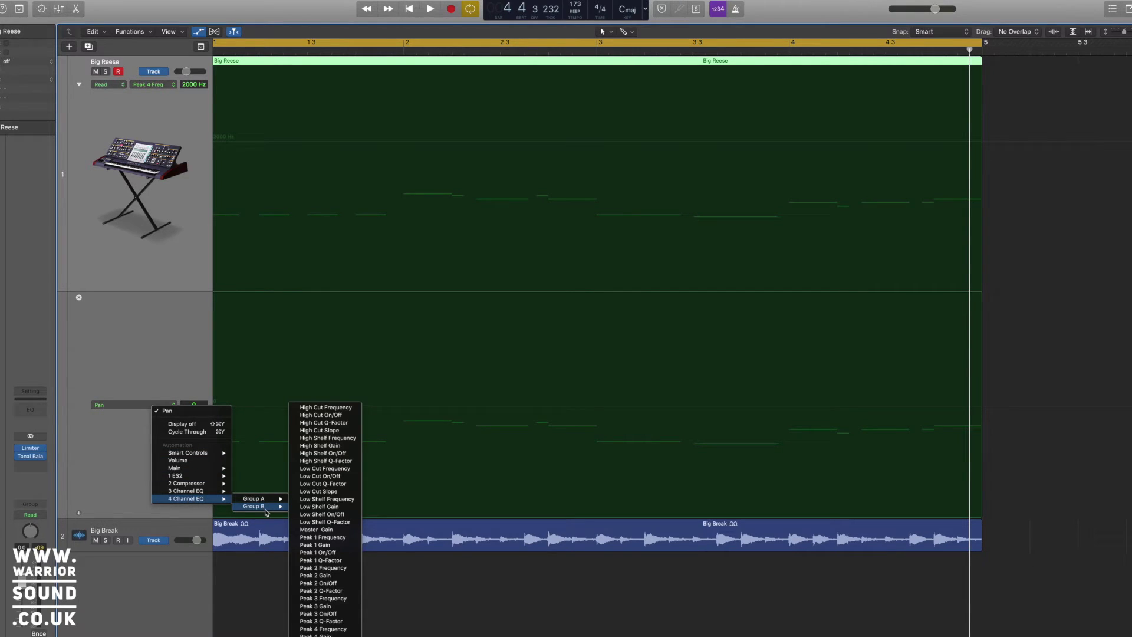
{"action": "left_click", "coordinate": [348, 599]}
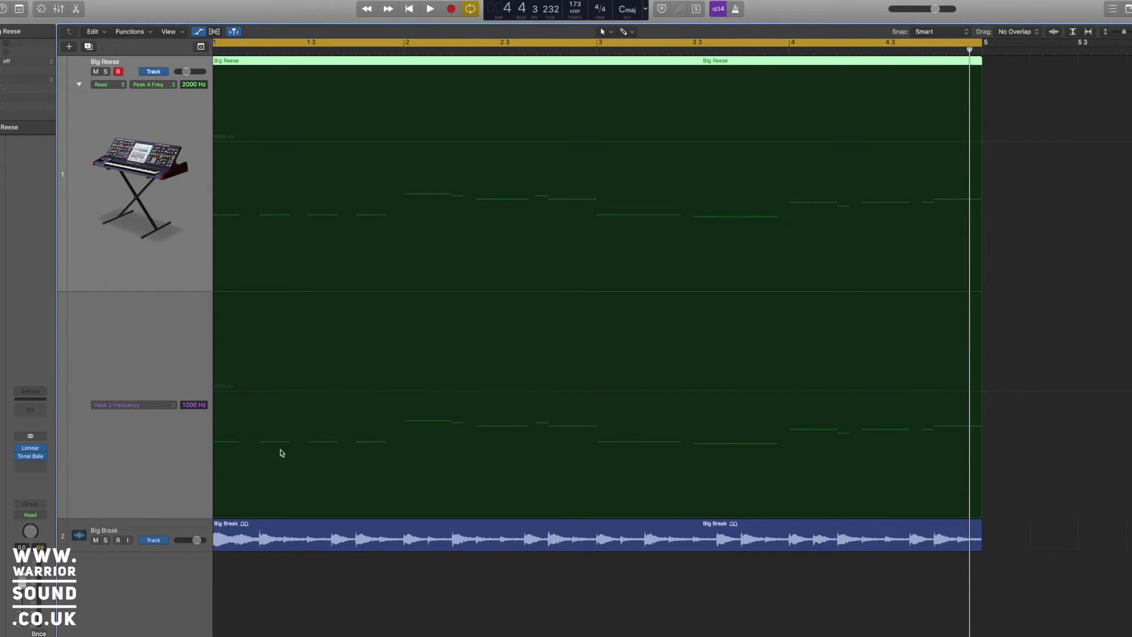
Step: Draw a Peak 4 Freq zigzag: 200, 2250, 205, 2500, 205, 2850, 800, 1940, ending at 1560 Hz
{"action": "left_click", "coordinate": [215, 391]}
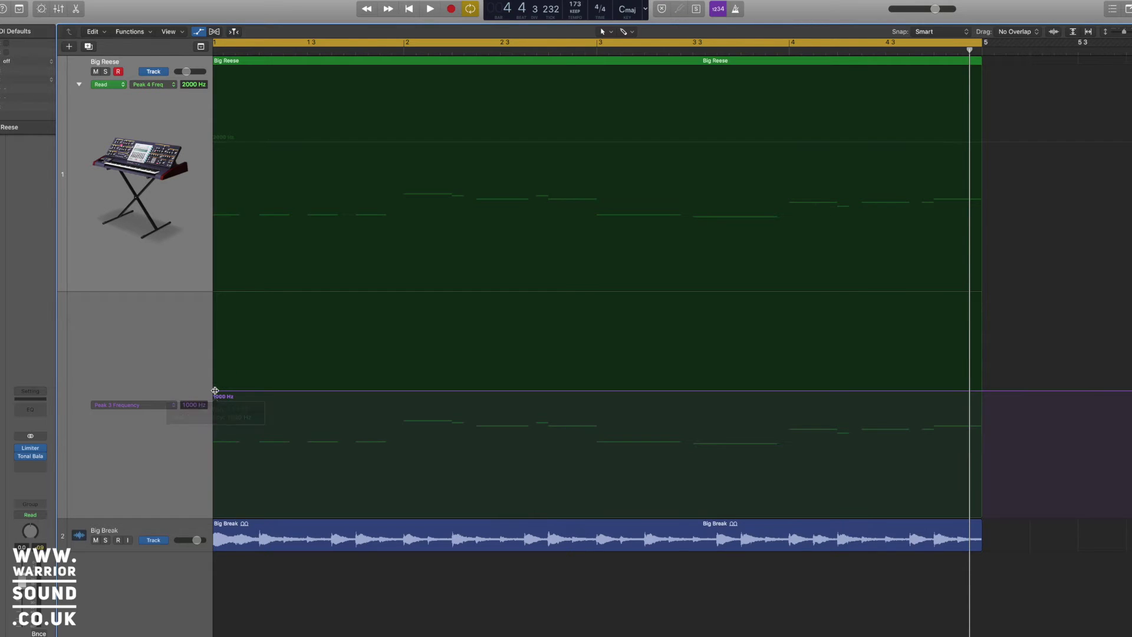
{"action": "left_click", "coordinate": [217, 142]}
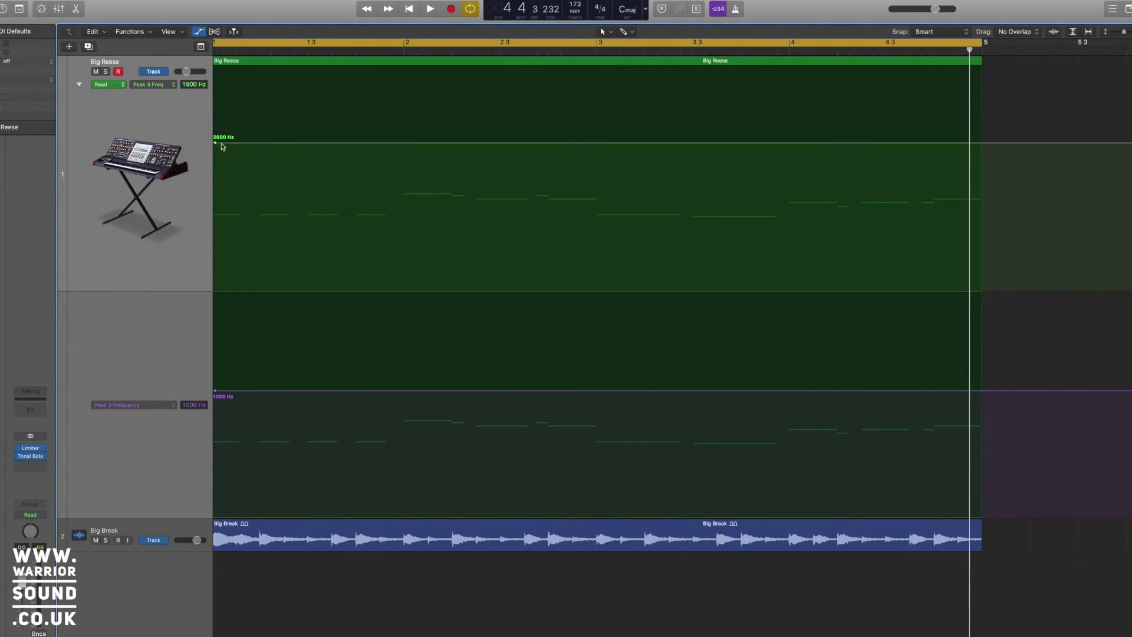
{"action": "left_click", "coordinate": [238, 215]}
{"action": "left_click", "coordinate": [265, 137]}
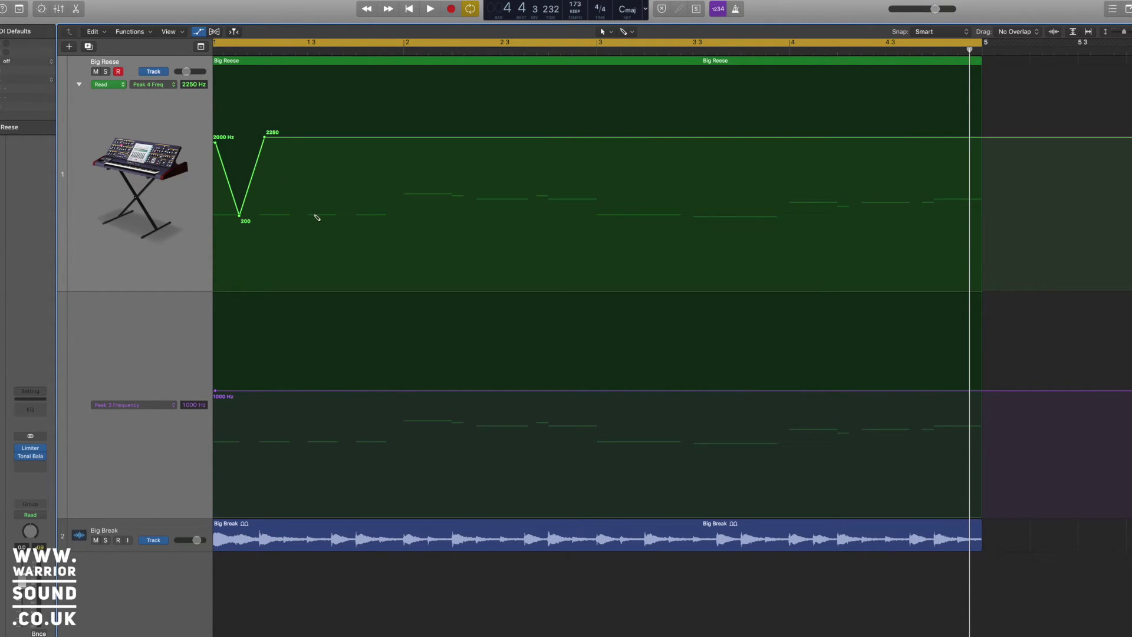
{"action": "left_click", "coordinate": [307, 214]}
{"action": "left_click", "coordinate": [327, 134]}
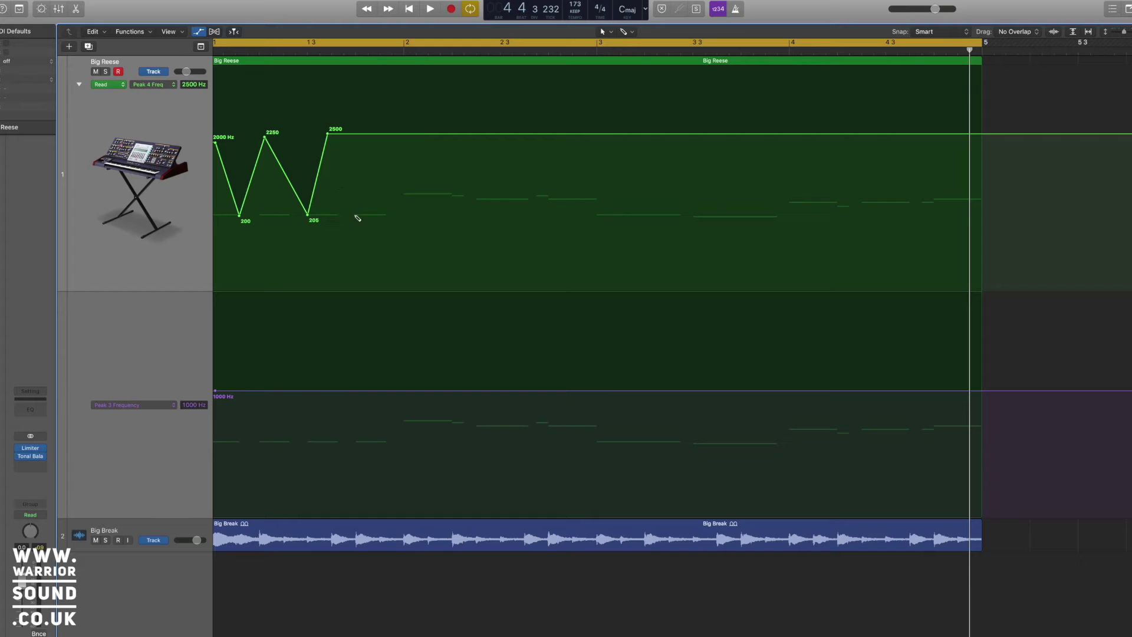
{"action": "left_click", "coordinate": [357, 215]}
{"action": "left_click", "coordinate": [397, 130]}
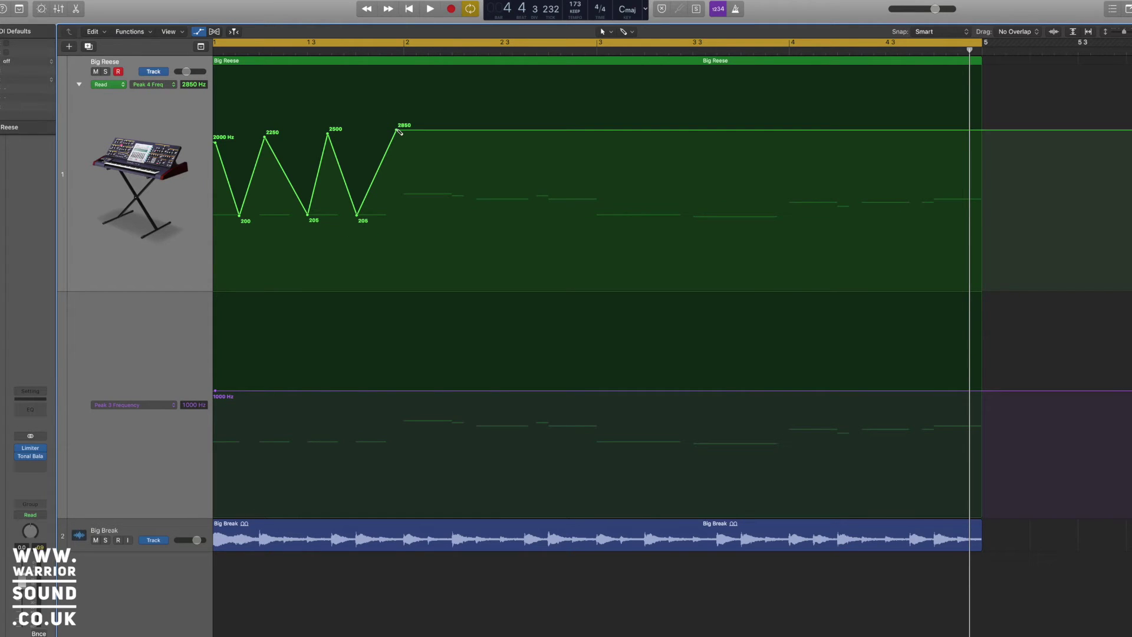
{"action": "left_click", "coordinate": [776, 170]}
{"action": "left_click", "coordinate": [871, 142]}
{"action": "left_click", "coordinate": [957, 149]}
Step: Draw a Peak 3 Frequency zigzag through 210, 1000, 1140, 1100, 465, 760, 1400 to 1180 Hz, then shrink track heights
{"action": "left_click", "coordinate": [326, 441]}
{"action": "left_click", "coordinate": [383, 386]}
{"action": "left_click", "coordinate": [407, 421]}
{"action": "left_click", "coordinate": [488, 388]}
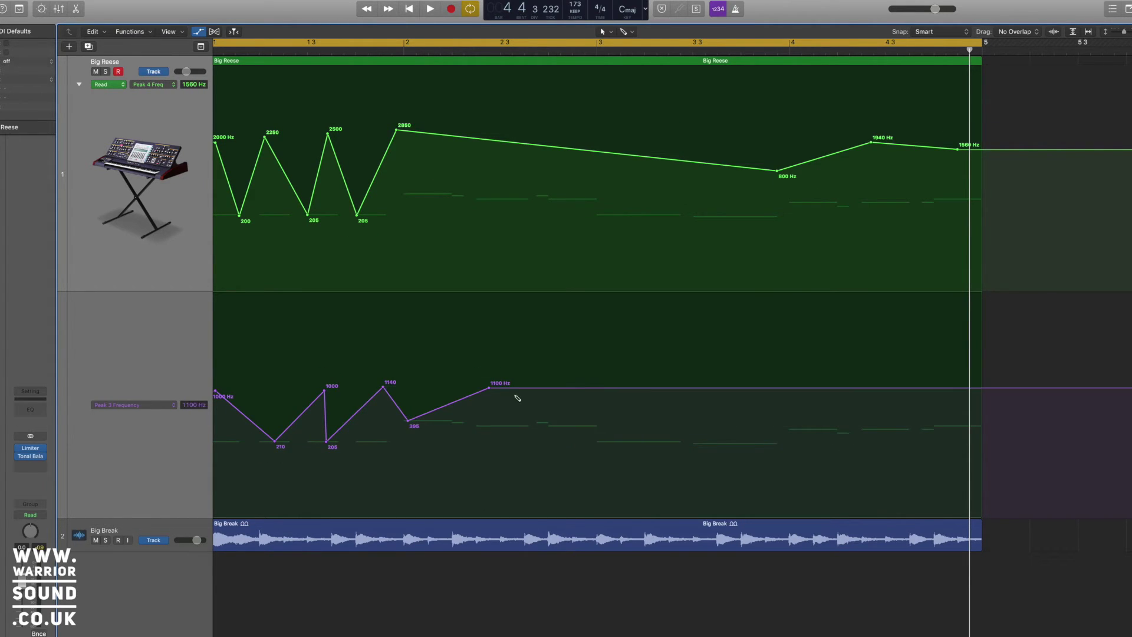
{"action": "left_click", "coordinate": [648, 415]}
{"action": "left_click", "coordinate": [810, 380]}
{"action": "left_click", "coordinate": [826, 424]}
{"action": "left_click", "coordinate": [932, 385]}
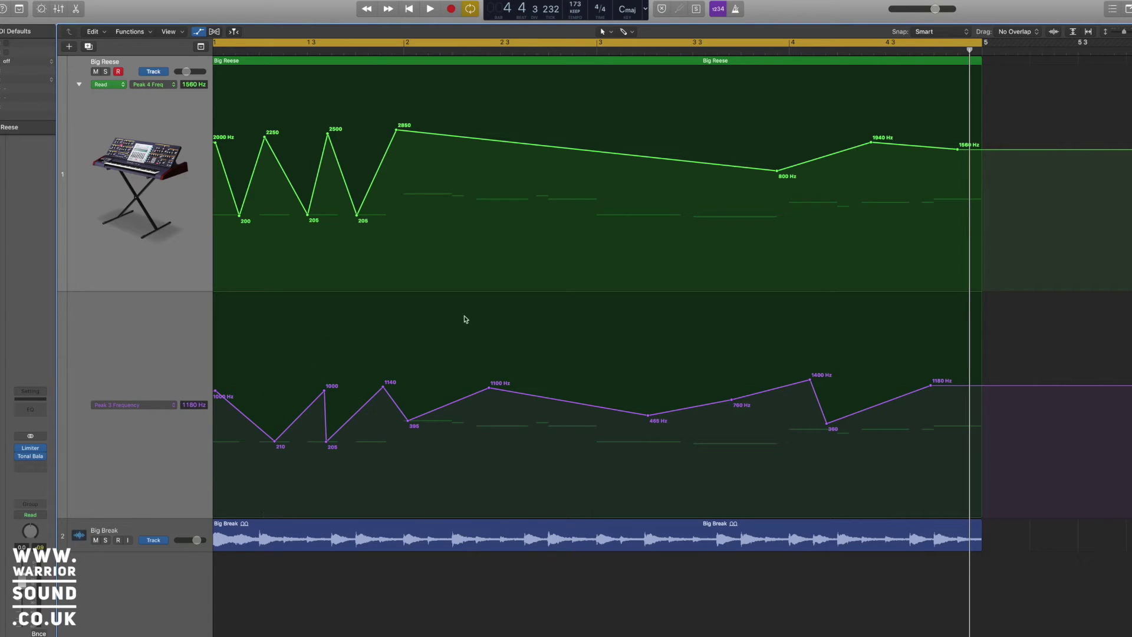
{"action": "key", "text": "ctrl+alt+Up"}
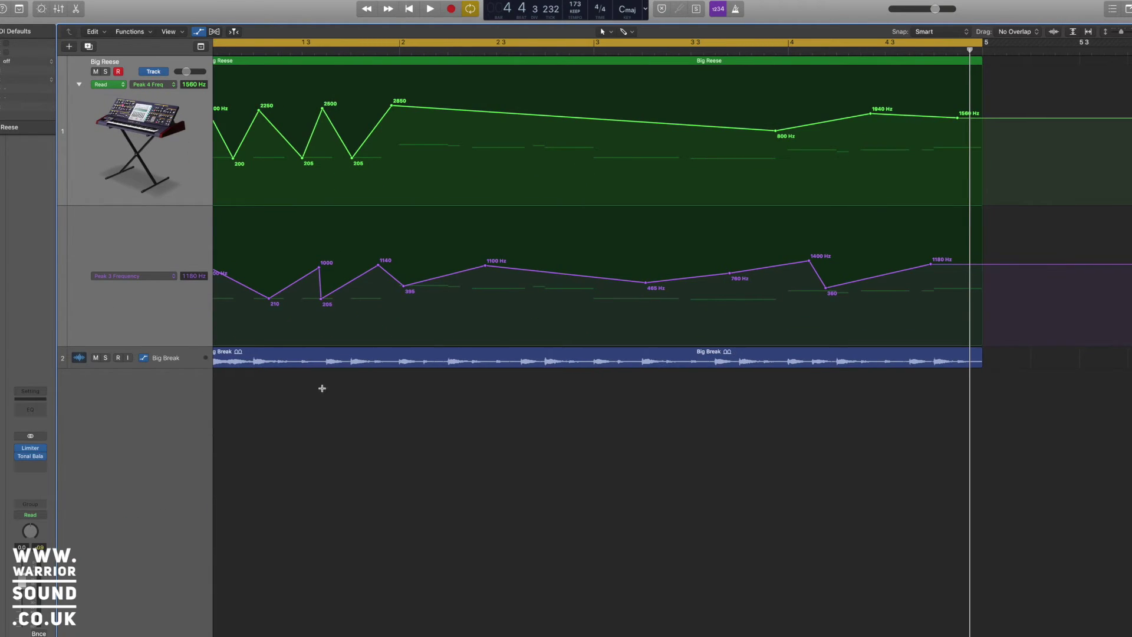
Step: Play the track with the Channel EQ open, watching the right and left notches sweep
{"action": "key", "text": "v"}
{"action": "key", "text": "space"}
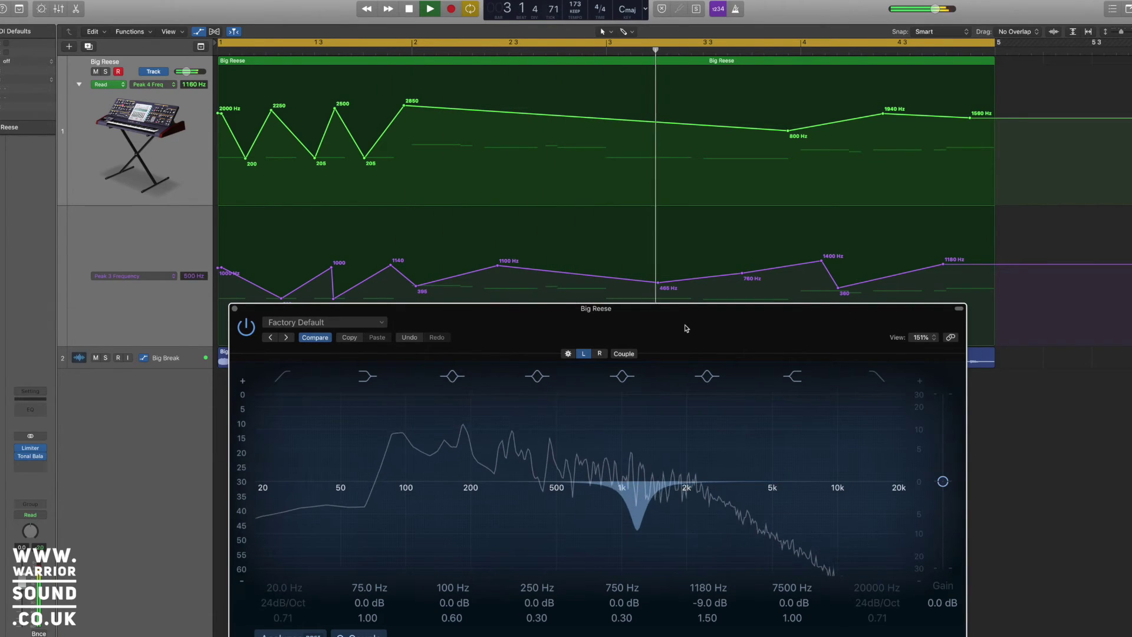
{"action": "left_click", "coordinate": [602, 354]}
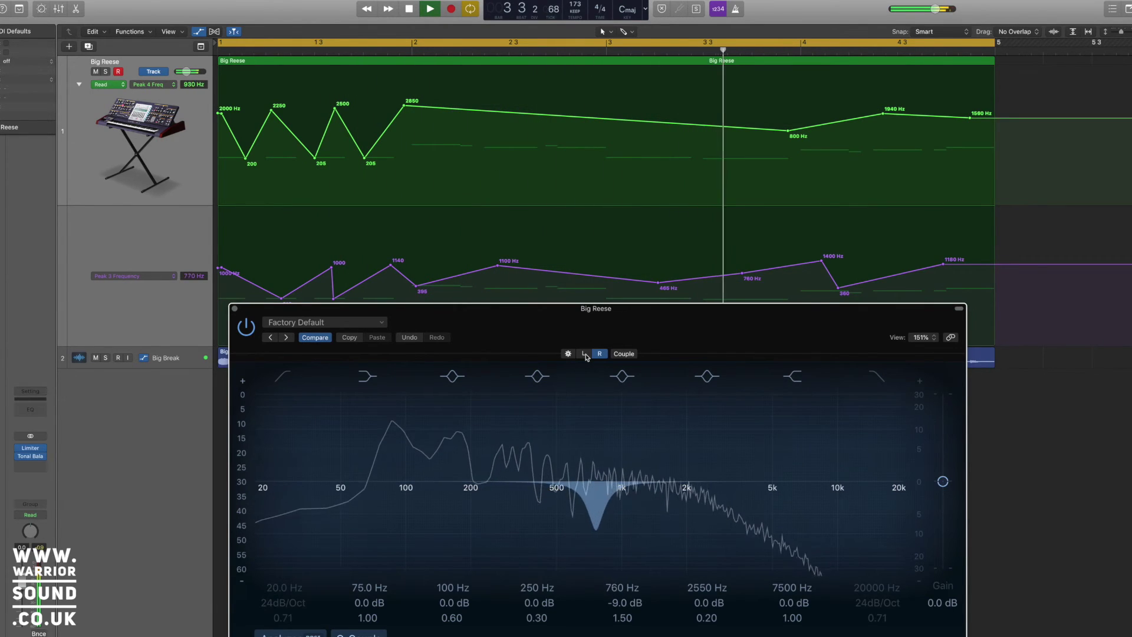
{"action": "key", "text": "space"}
{"action": "left_click", "coordinate": [585, 355]}
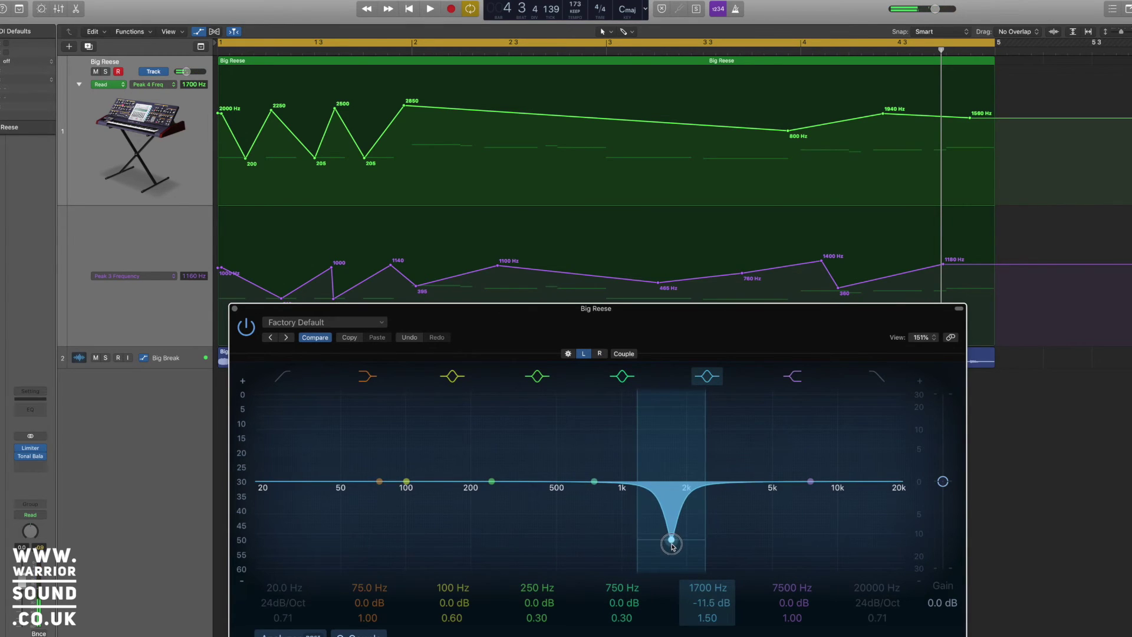
{"action": "key", "text": "space"}
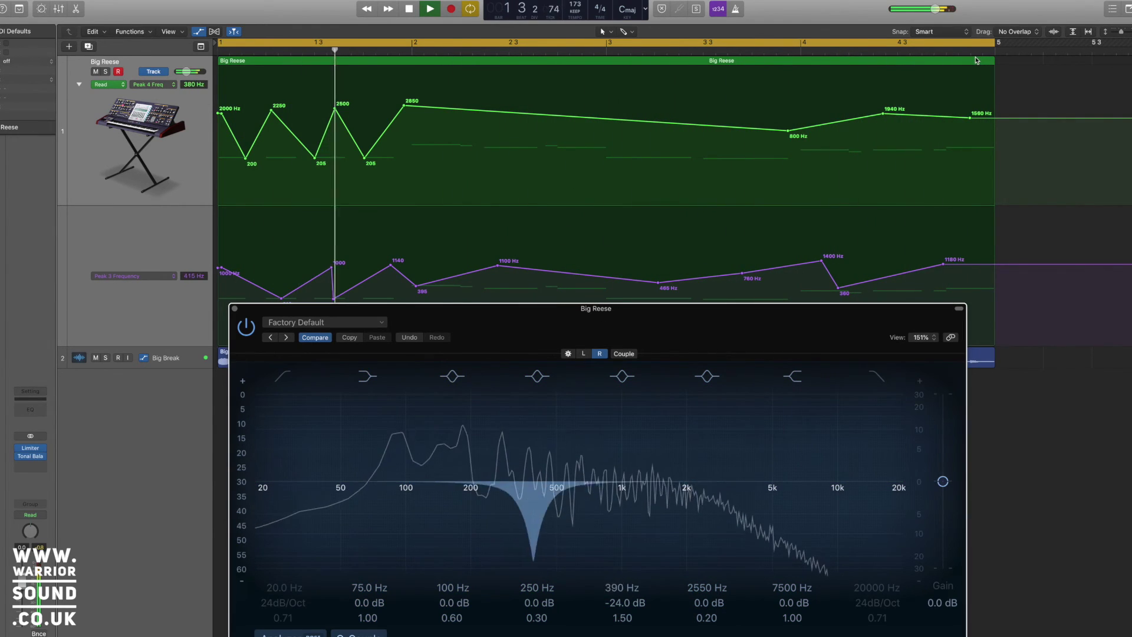
{"action": "key", "text": "space"}
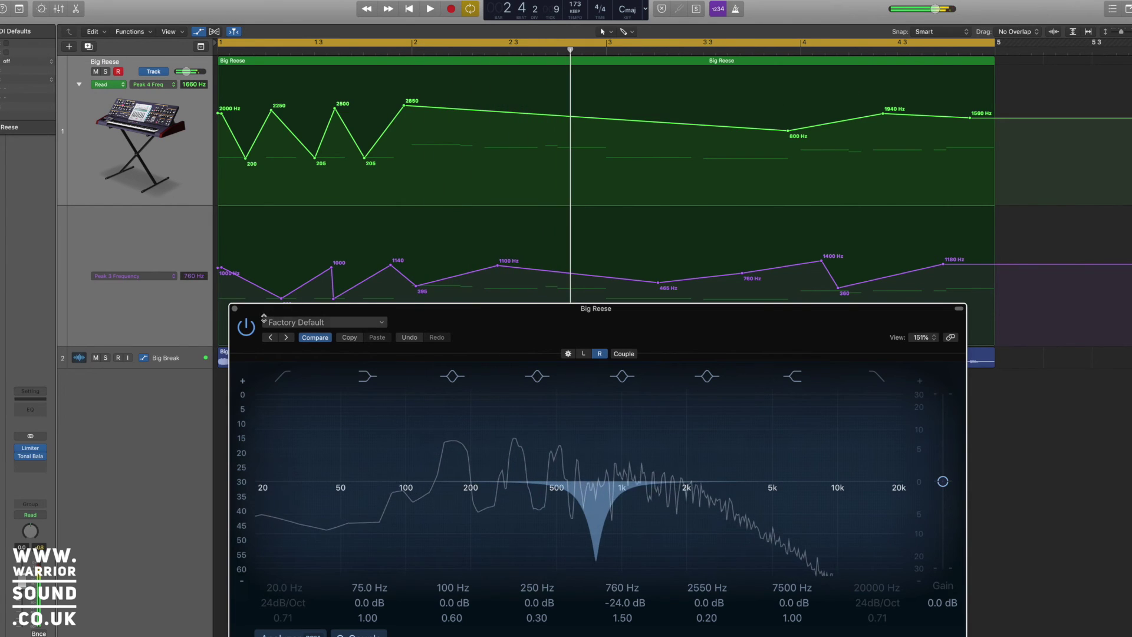
Step: Shorten the cycle to bars 1–2 and start looping playback
{"action": "left_click_drag", "start_coordinate": [996, 43], "coordinate": [412, 43]}
{"action": "key", "text": "space"}
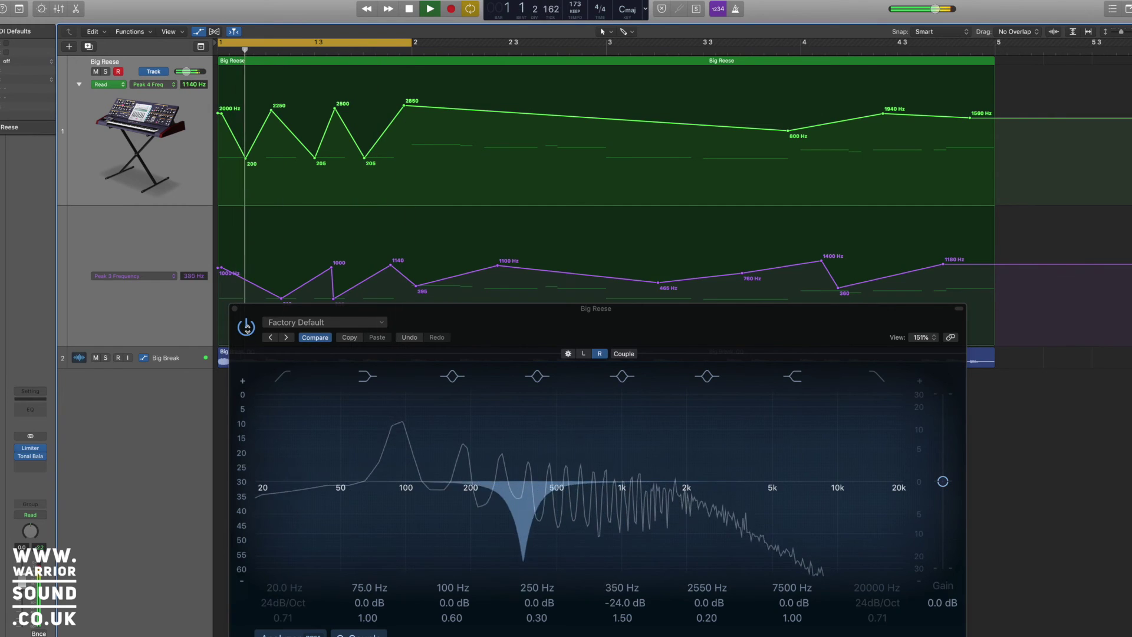
{"action": "left_click", "coordinate": [249, 332]}
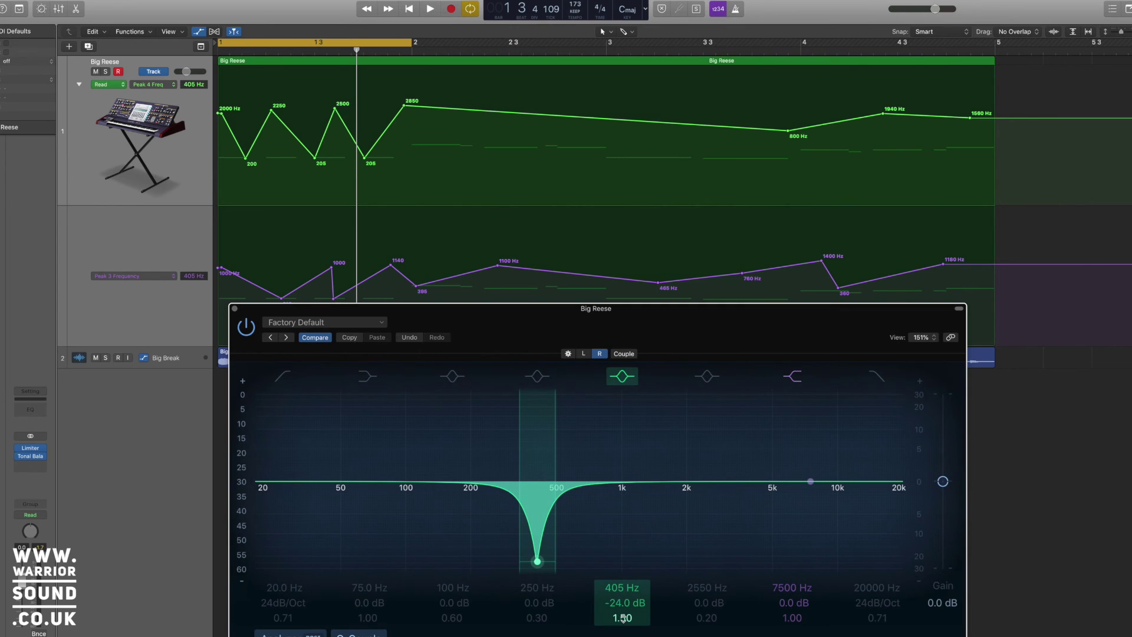
Step: Widen the right channel's notch by lowering its Q to 0.75, then audition it
{"action": "left_click_drag", "start_coordinate": [622, 617], "coordinate": [622, 634]}
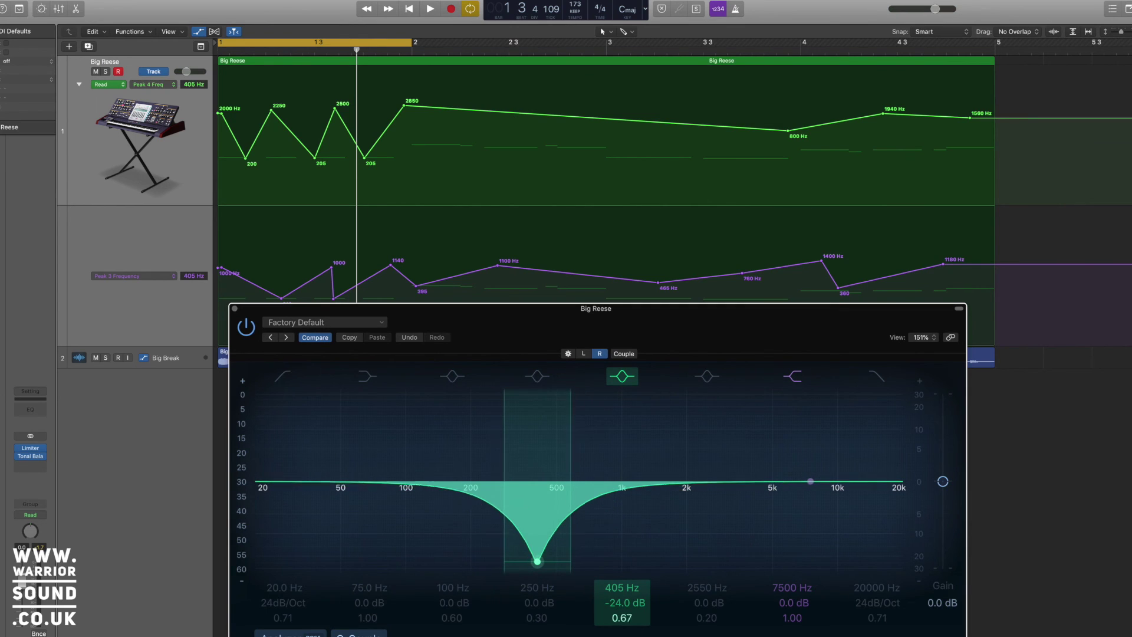
{"action": "key", "text": "space"}
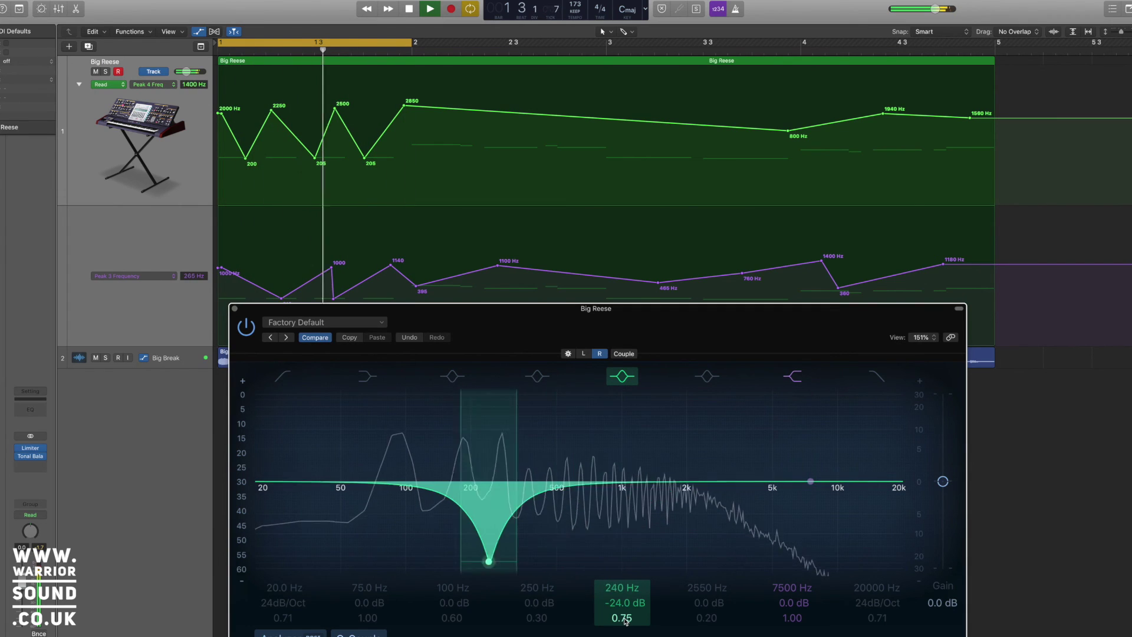
{"action": "key", "text": "space"}
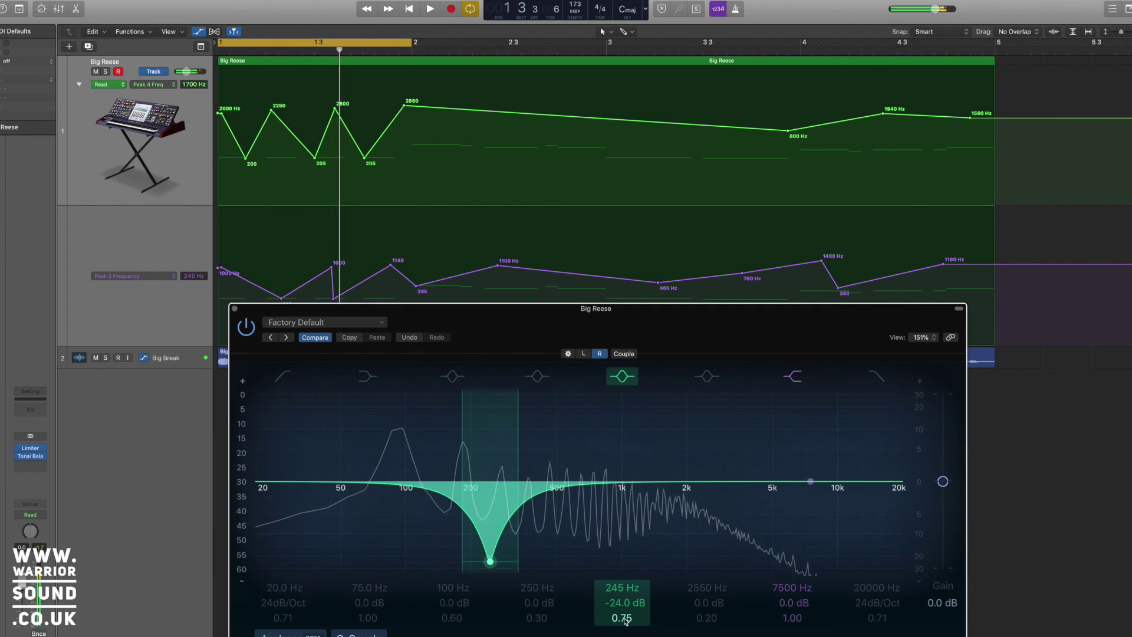